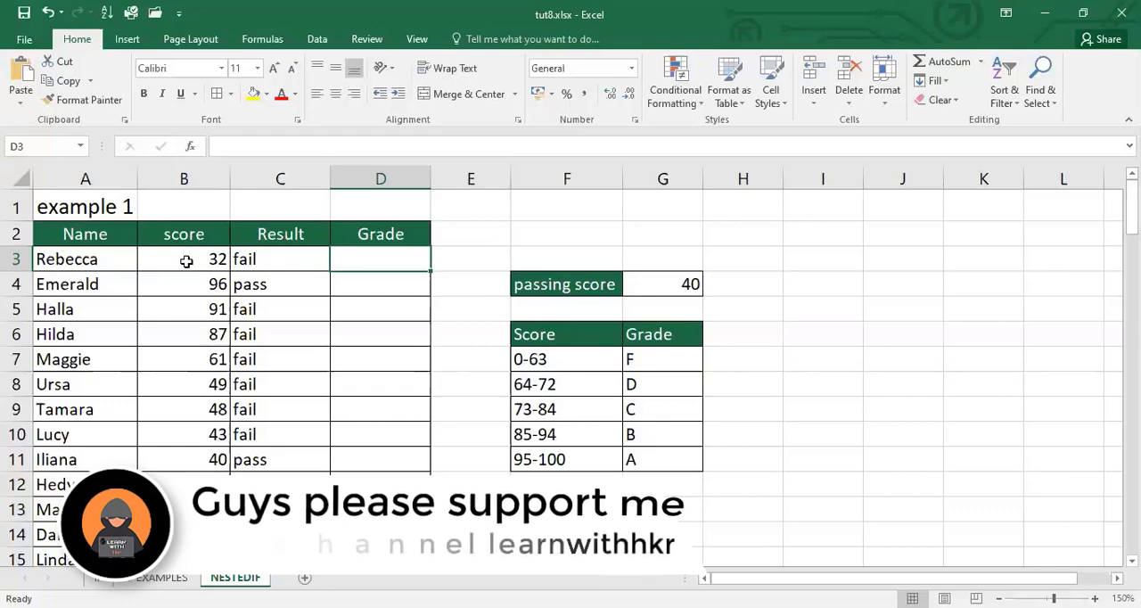
Examine the first student's score, Result formula and Grade cell, and each score range with its grade in F7:G11
click(188, 263)
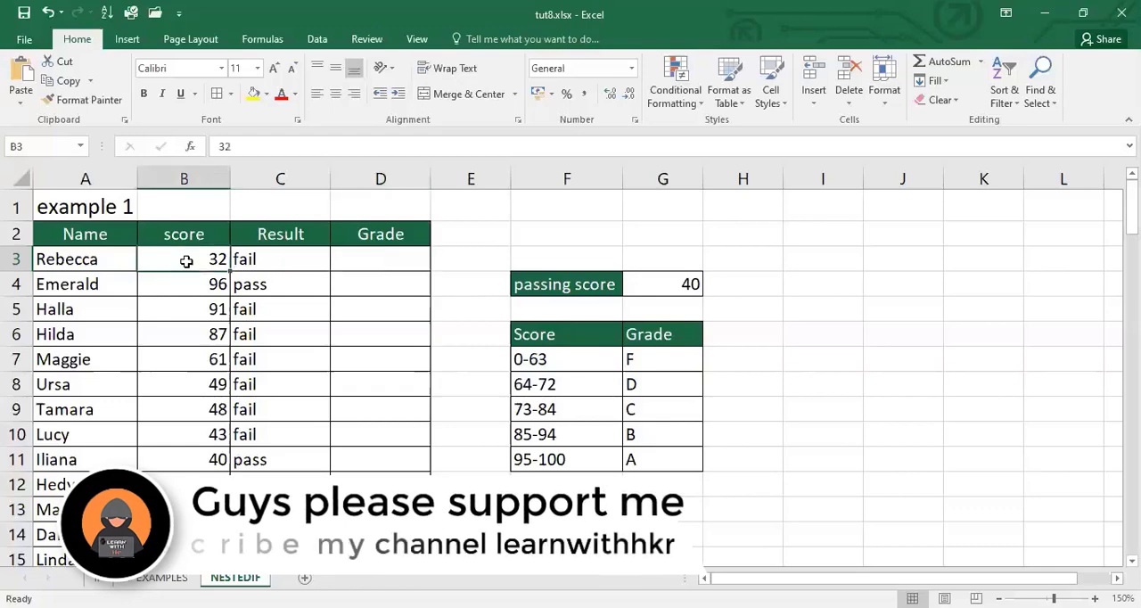
click(298, 263)
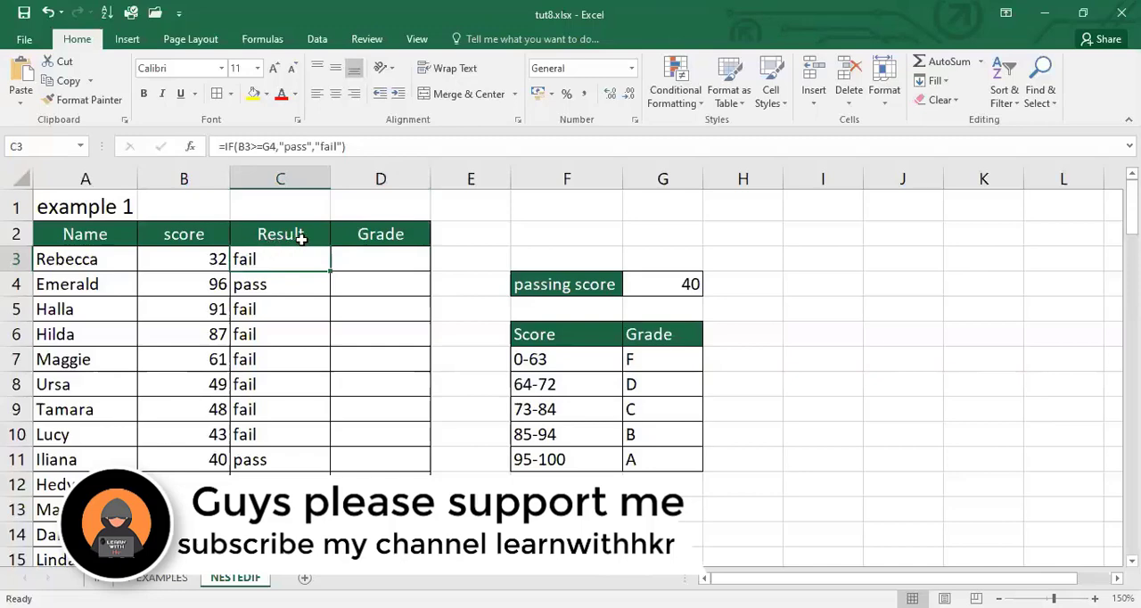
click(381, 261)
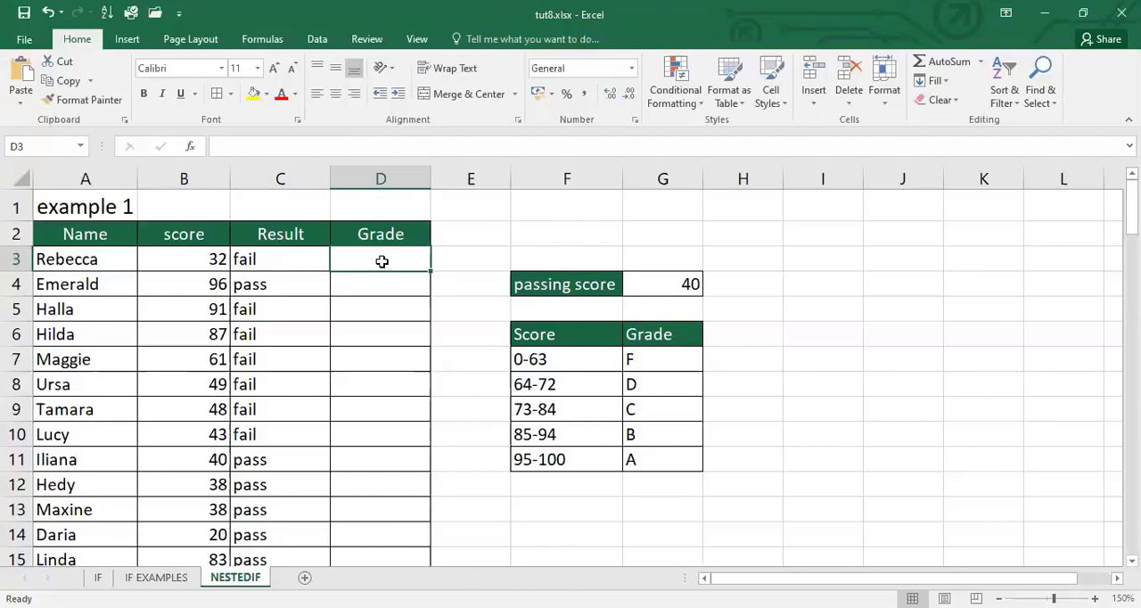
click(598, 368)
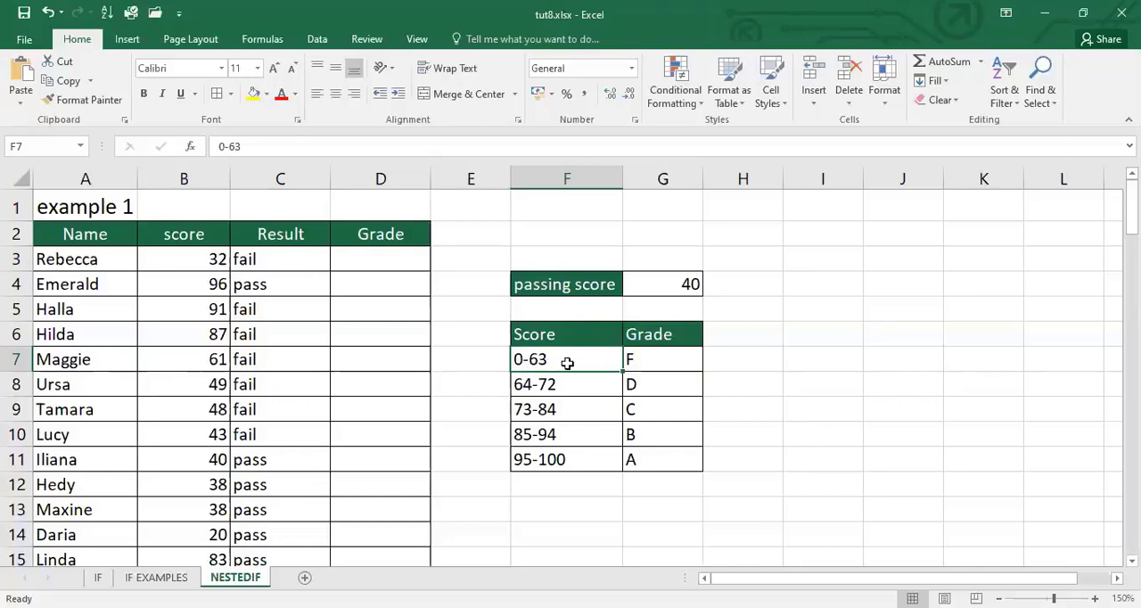
click(672, 363)
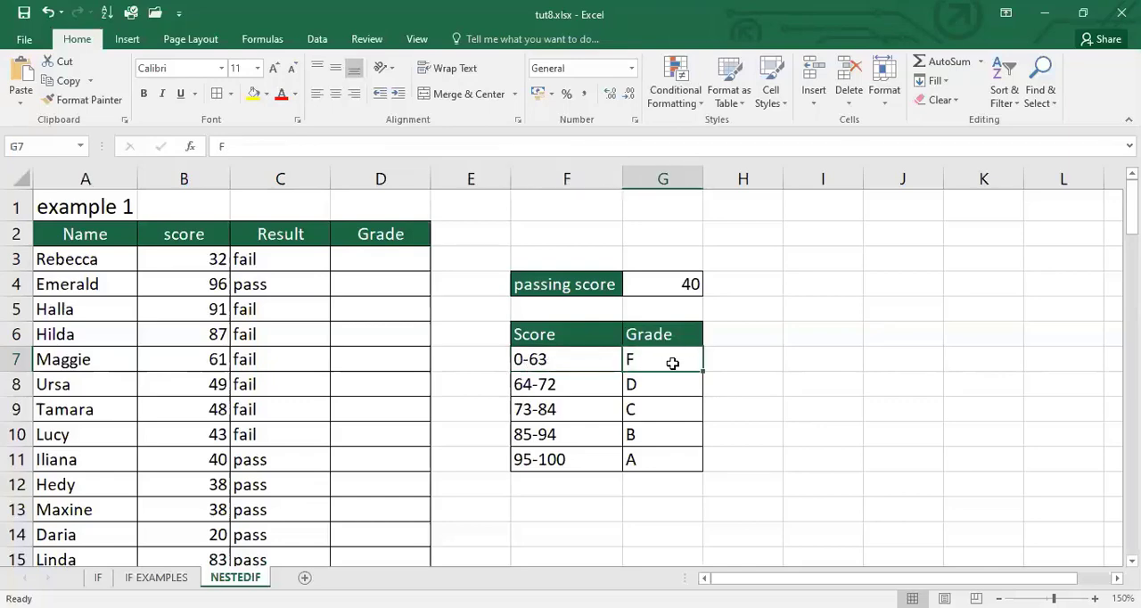
click(580, 391)
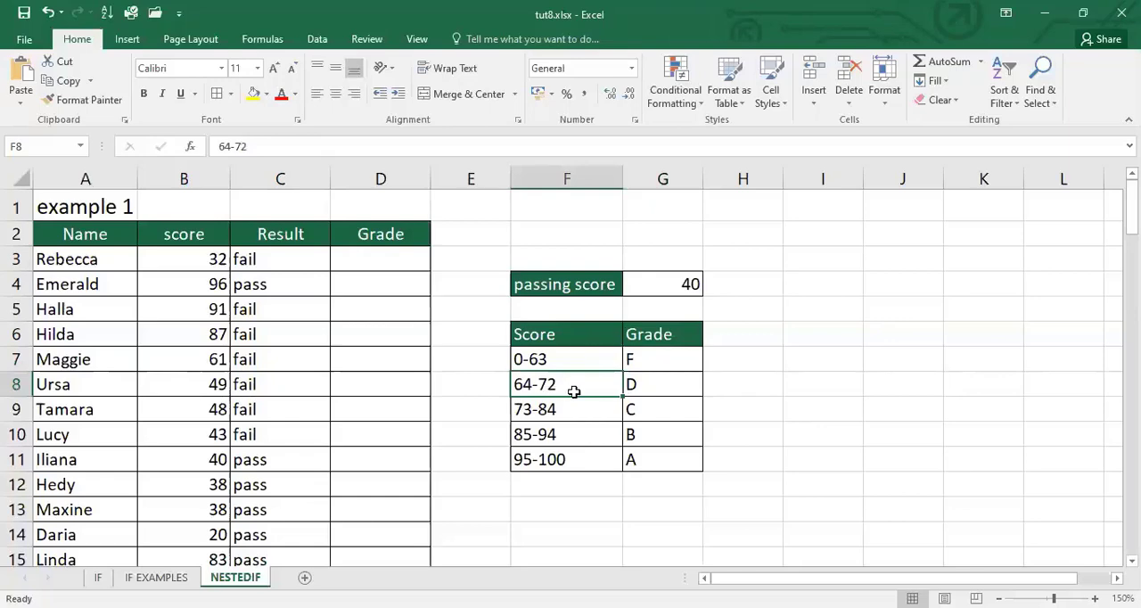
click(664, 388)
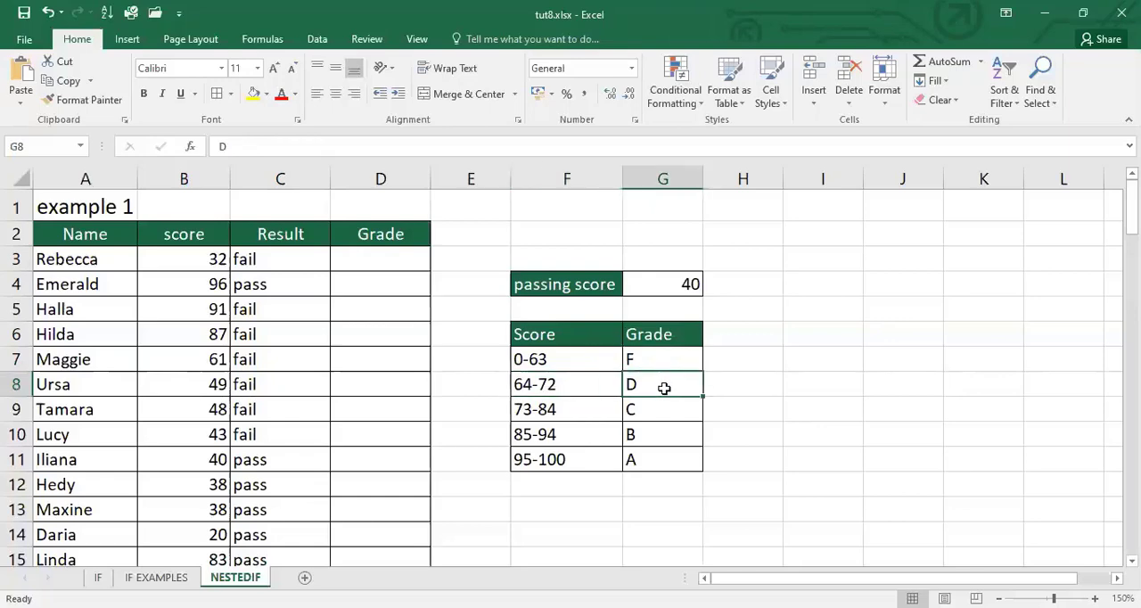
click(567, 413)
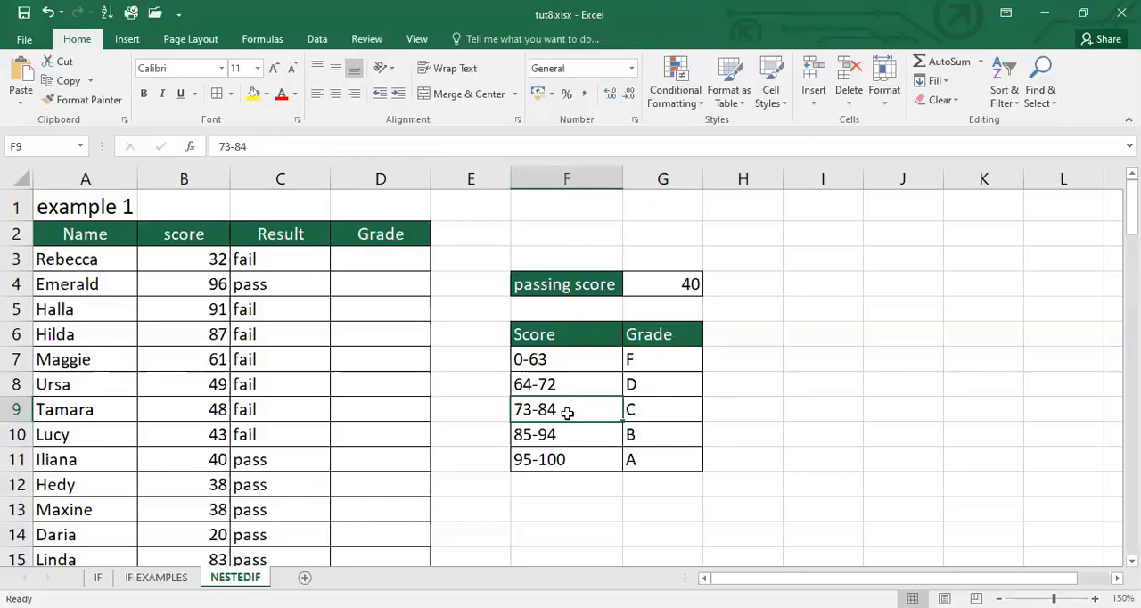
click(654, 408)
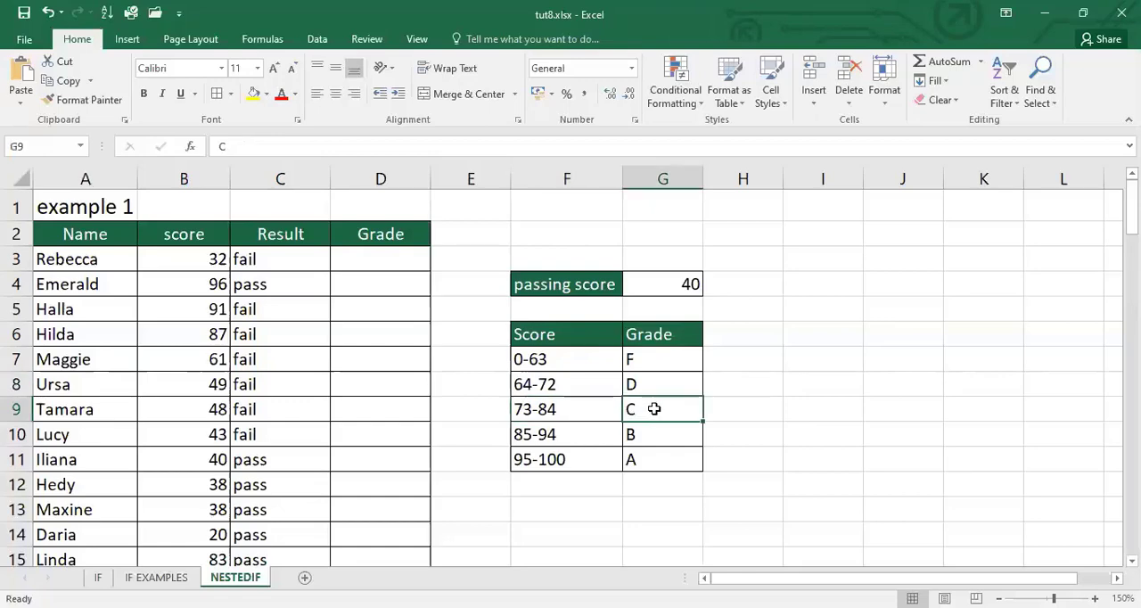
click(561, 436)
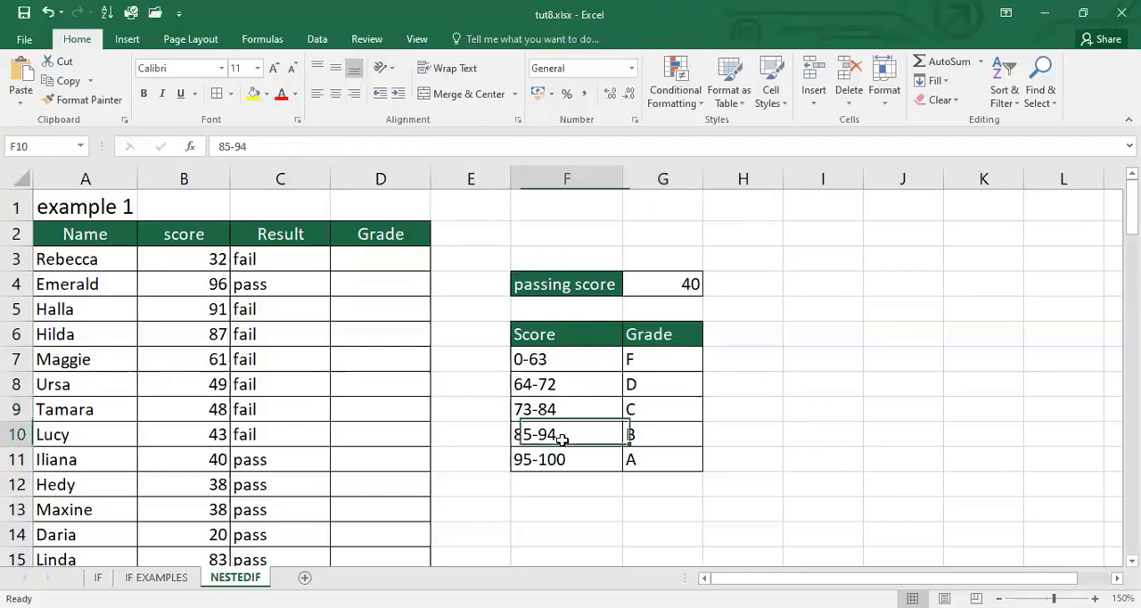
click(661, 436)
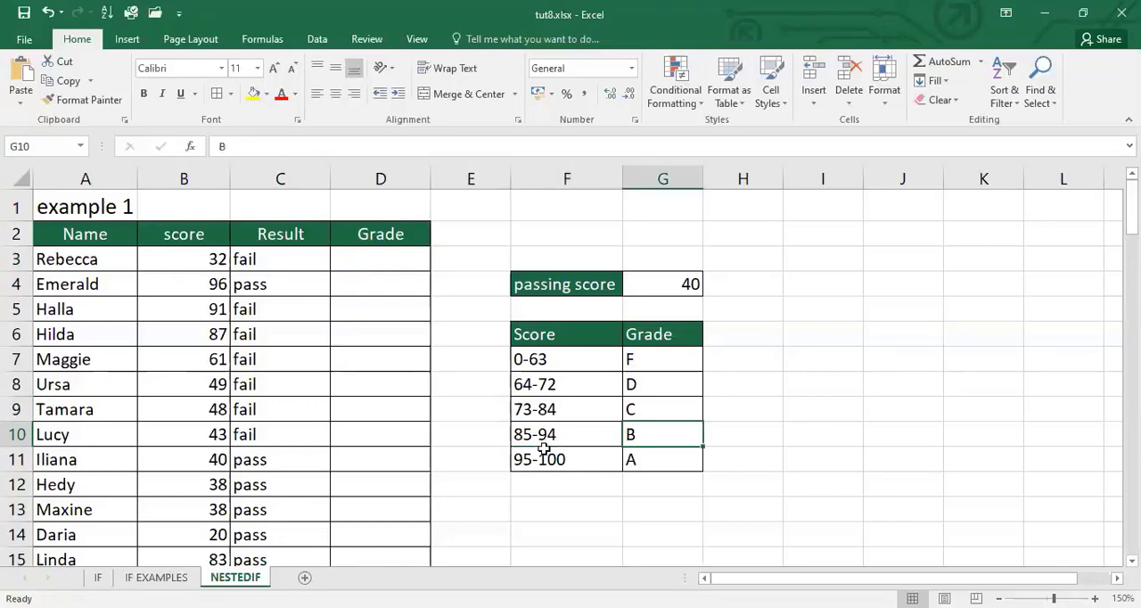
click(576, 466)
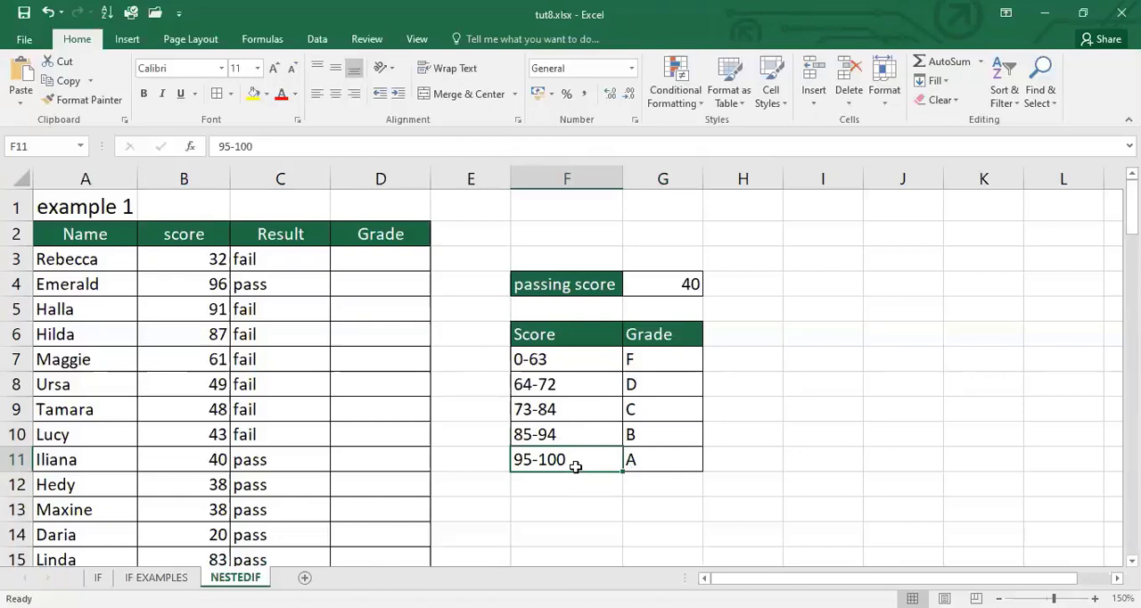
click(681, 463)
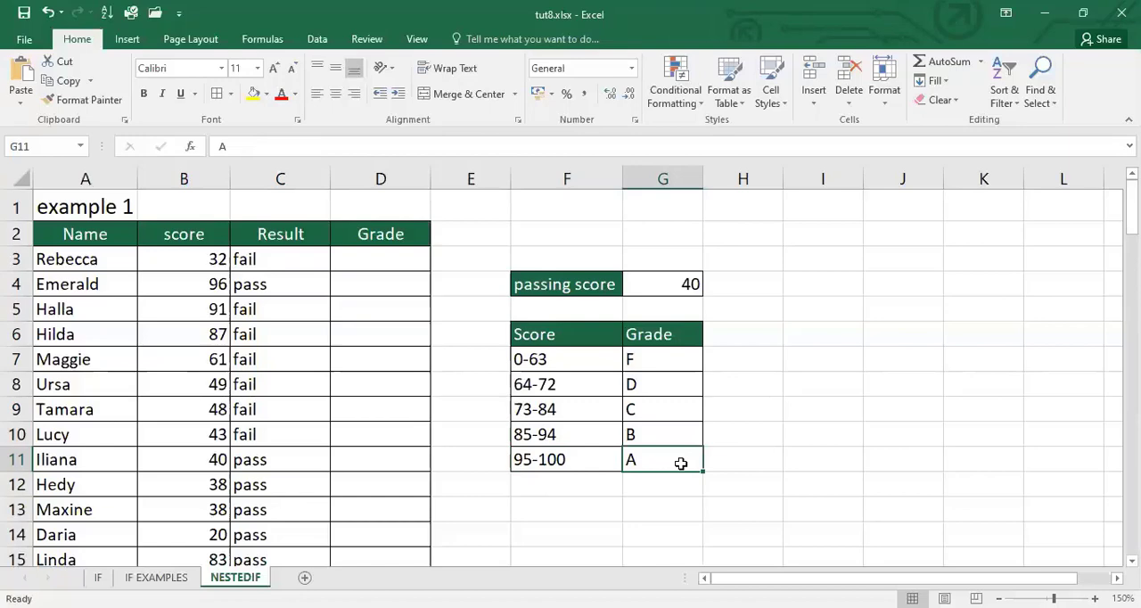
Enter the upper-limit conditions <64 beside grade F in H7 and <73 beside grade D in H8
click(599, 357)
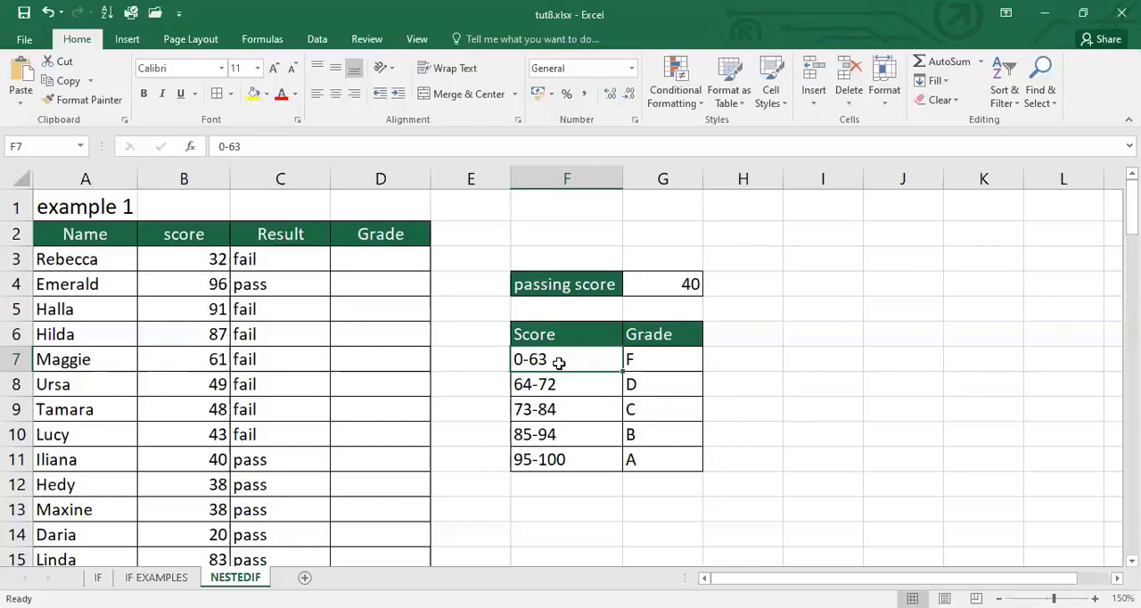
click(679, 359)
click(731, 364)
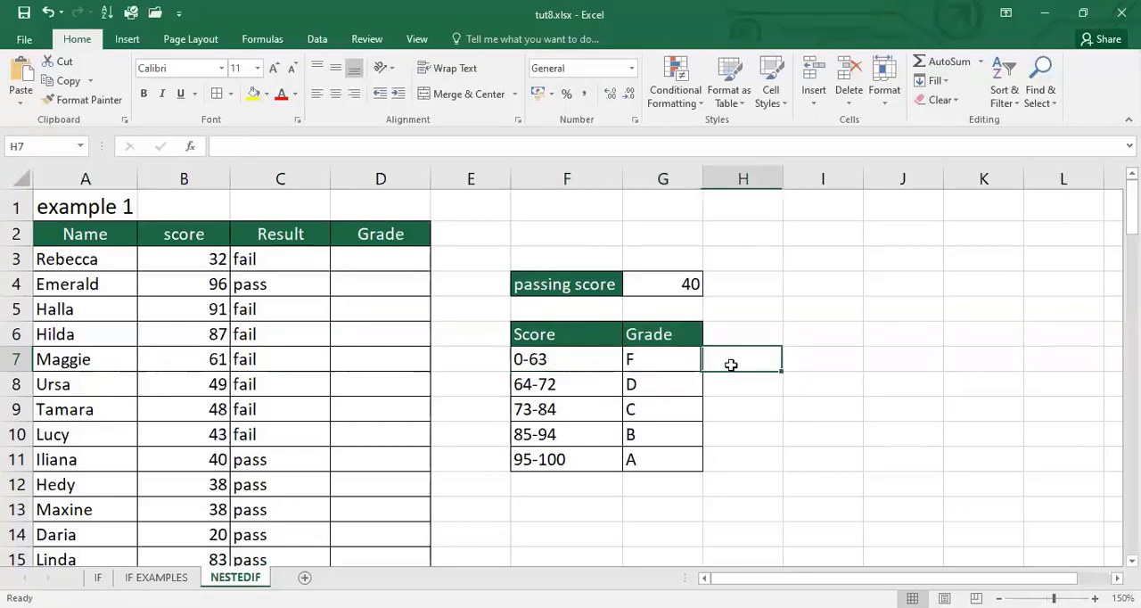
text(<64)
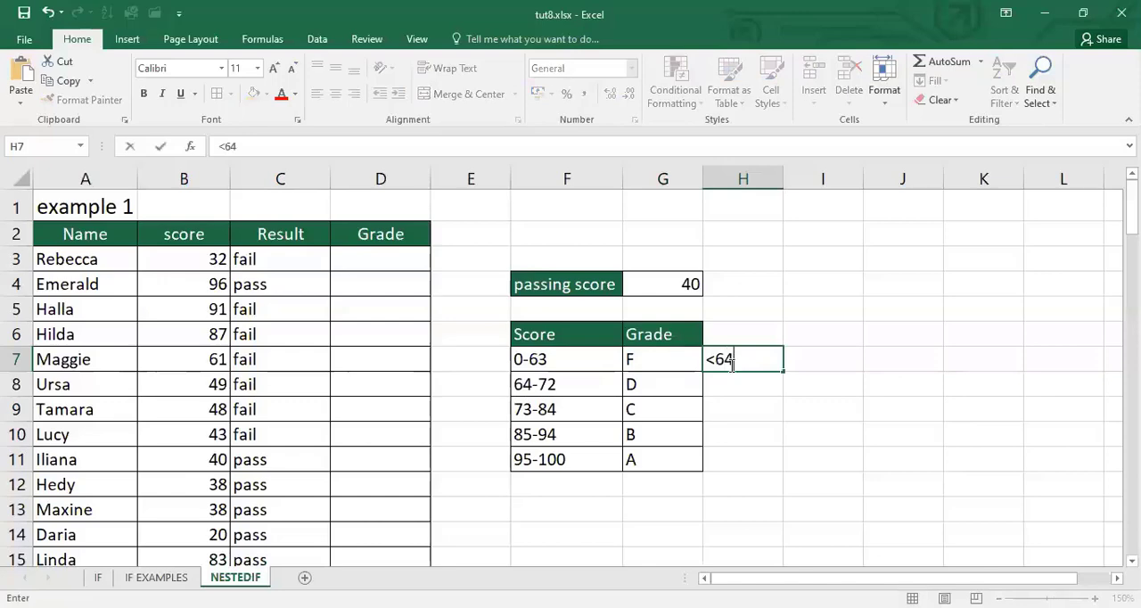
key(Return)
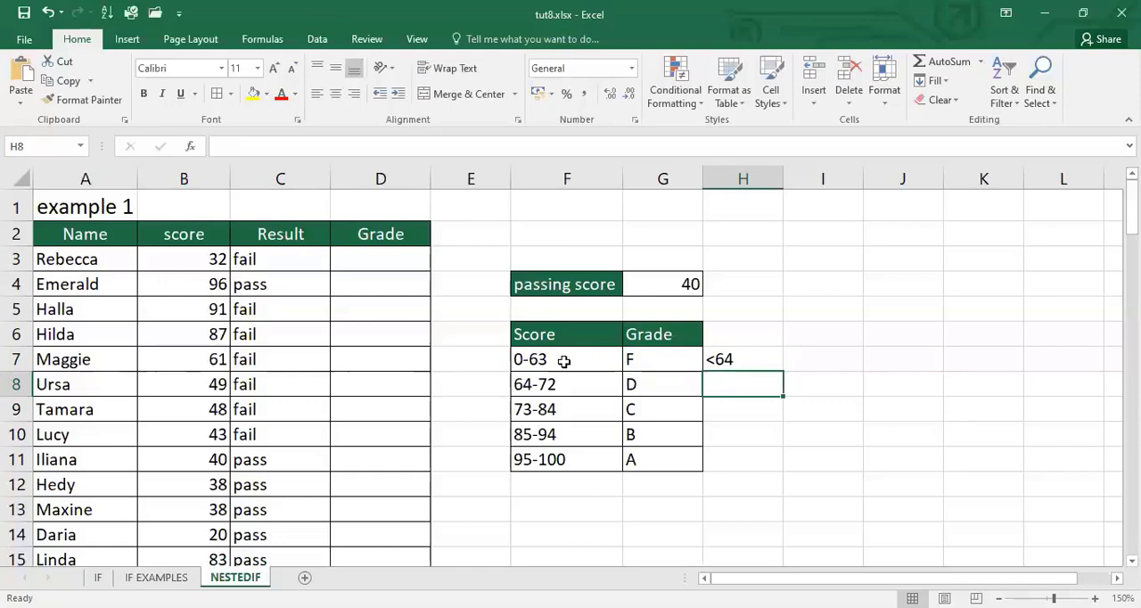
click(687, 359)
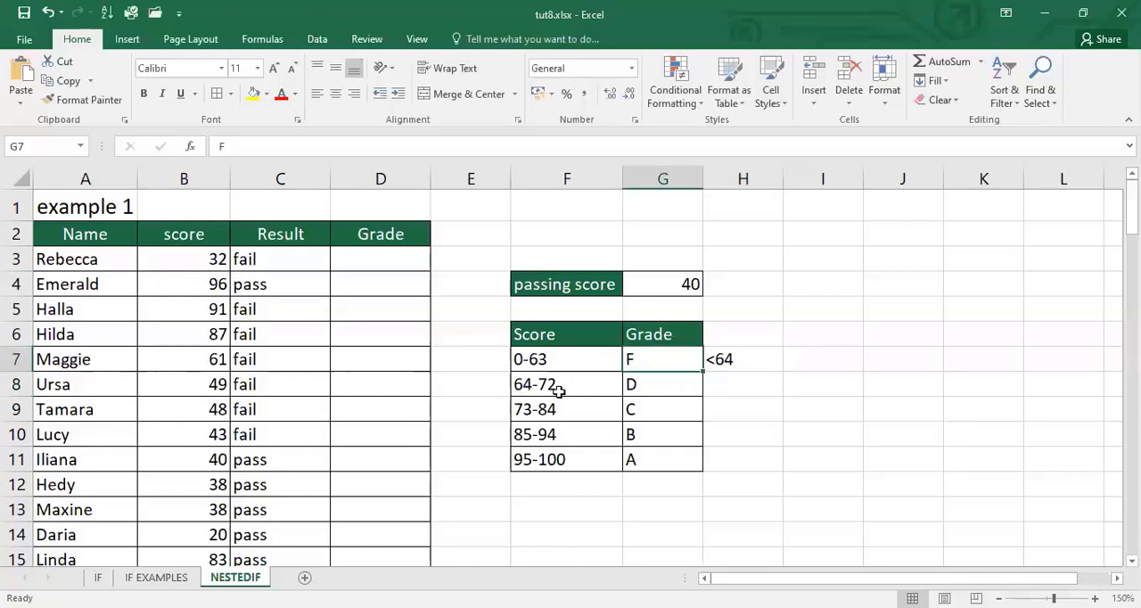
click(752, 381)
text(<73)
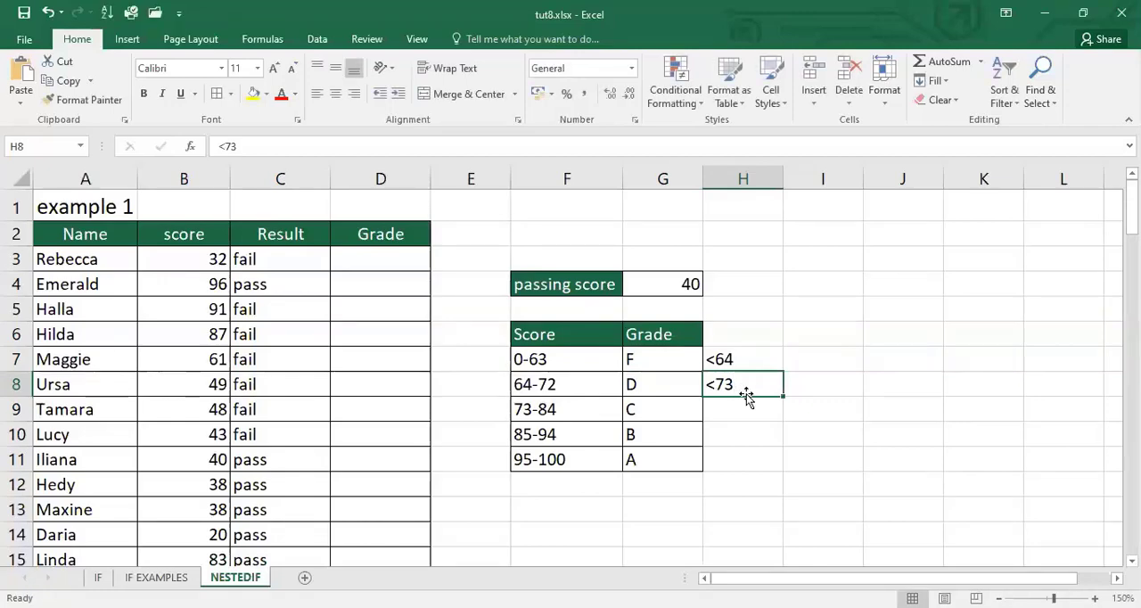
Enter the upper-limit conditions <85 beside grade C in H9 and <95 beside grade B in H10
click(743, 409)
text(<)
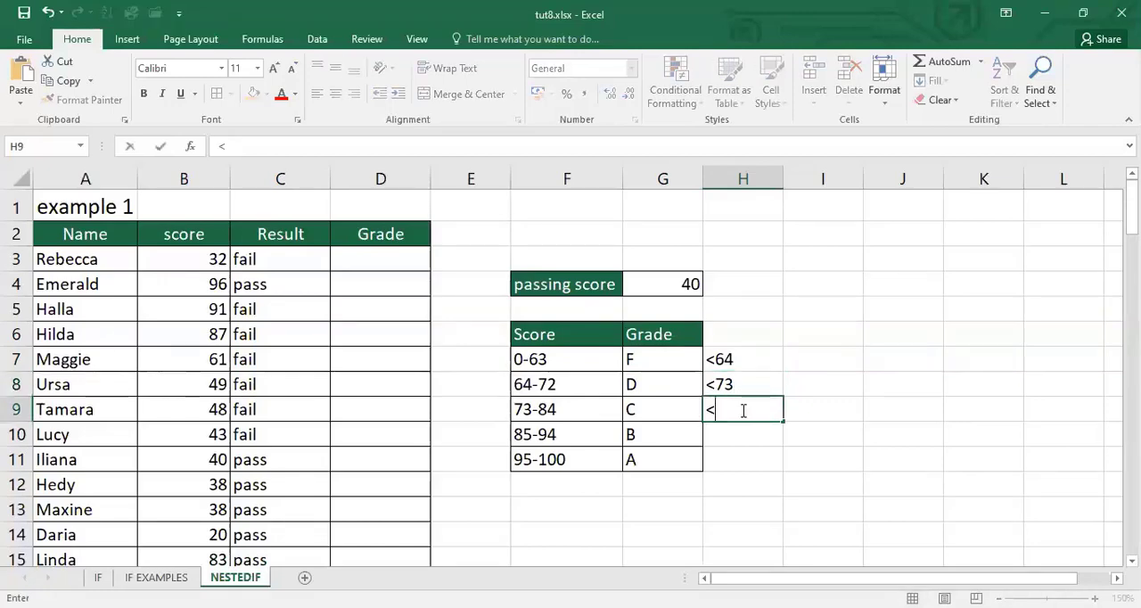
text(85)
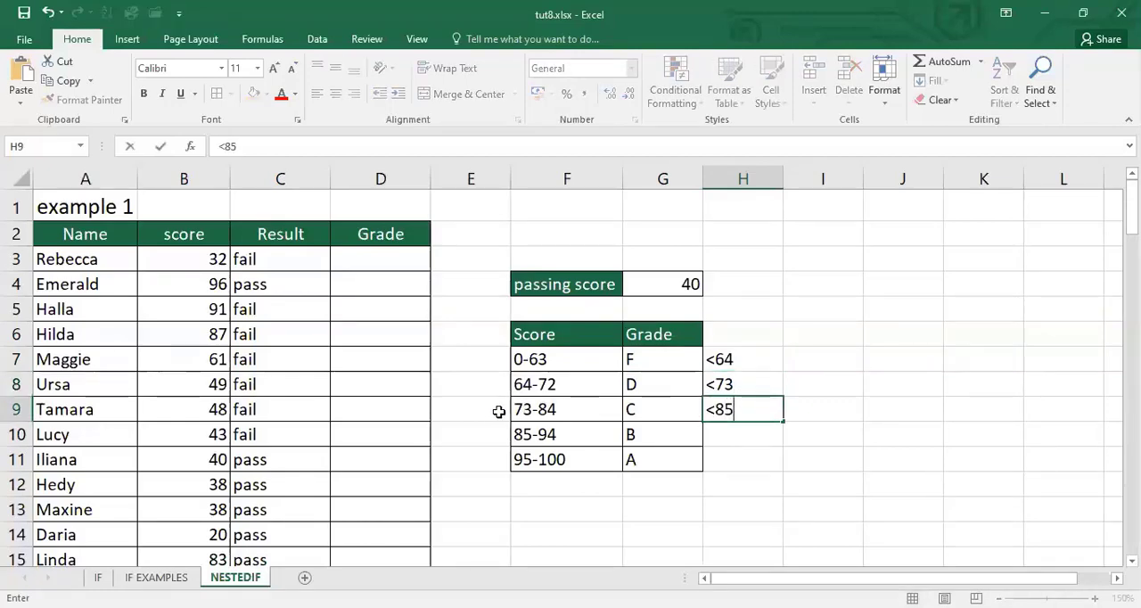
key(Return)
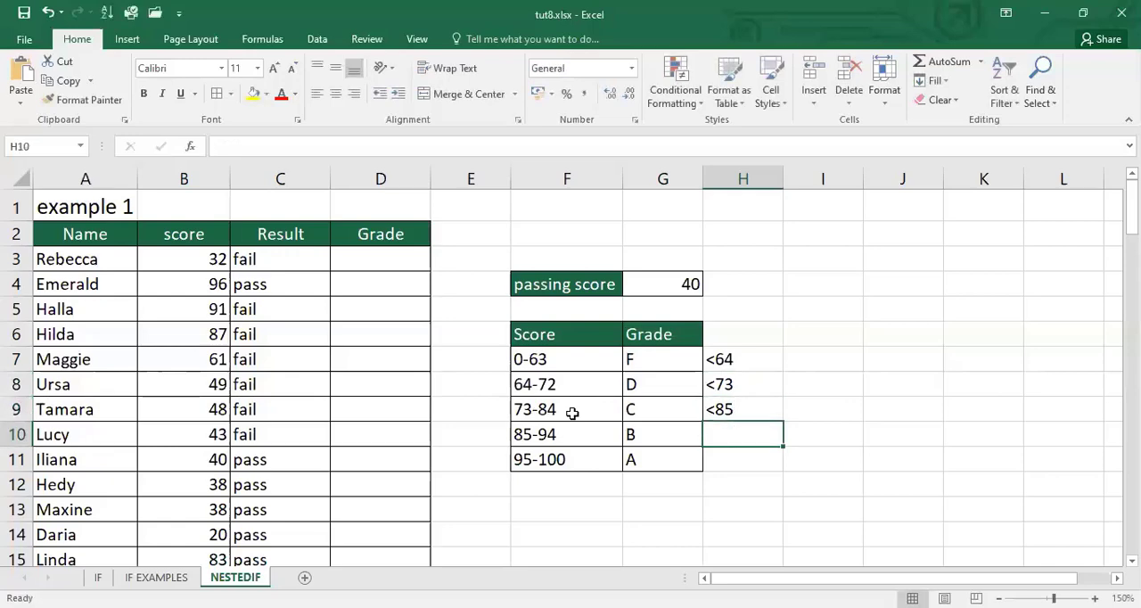
text(<95)
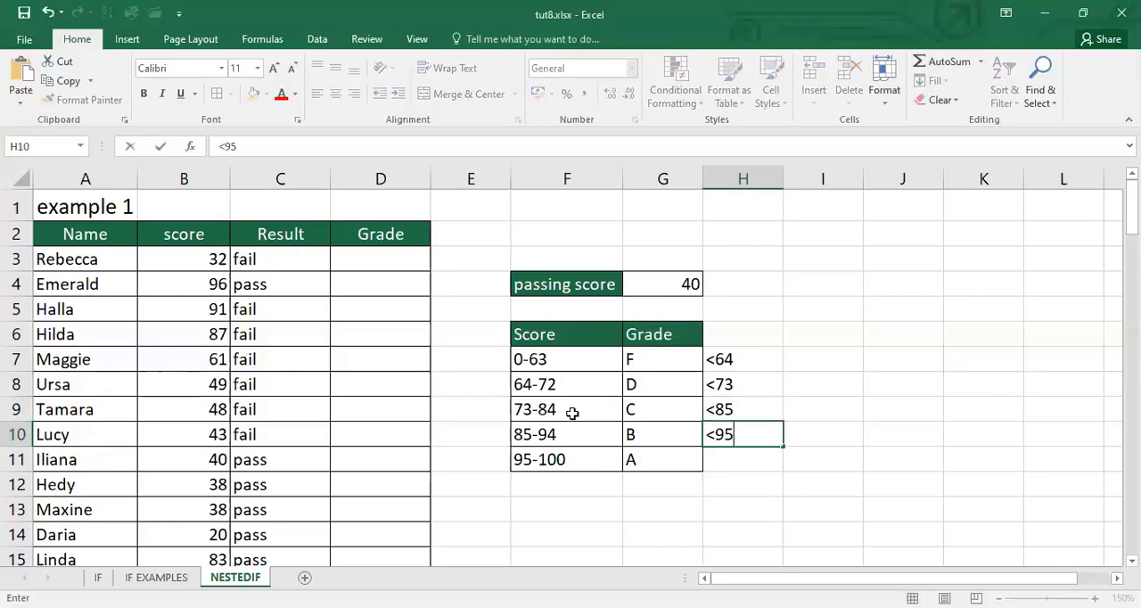
click(745, 432)
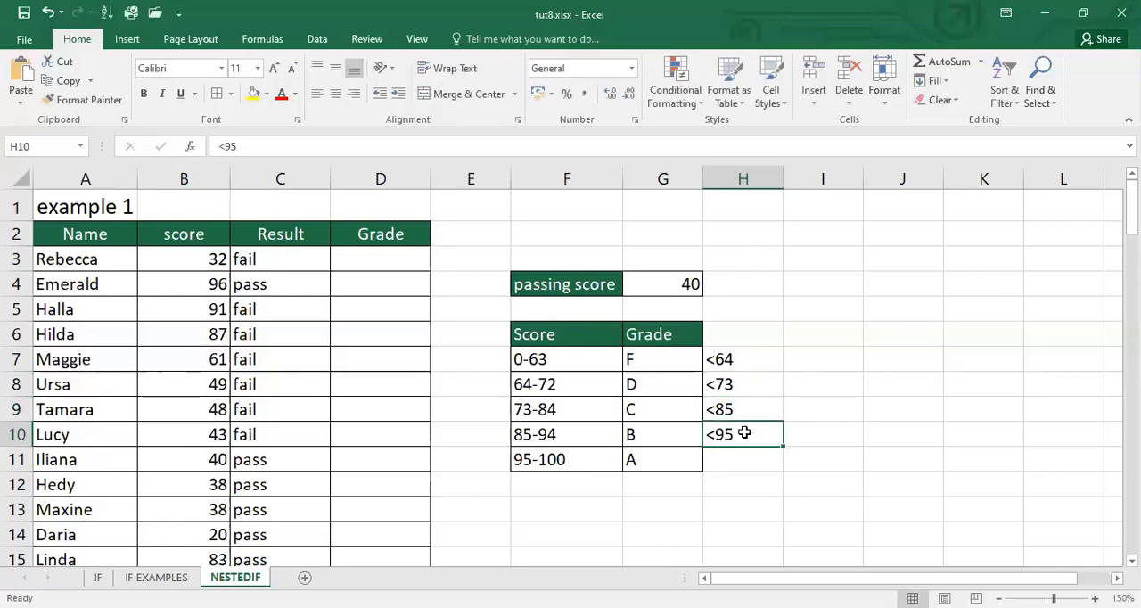
Review the conditions in H7:H10 against their grades, including grade A, which has no condition
key(Down)
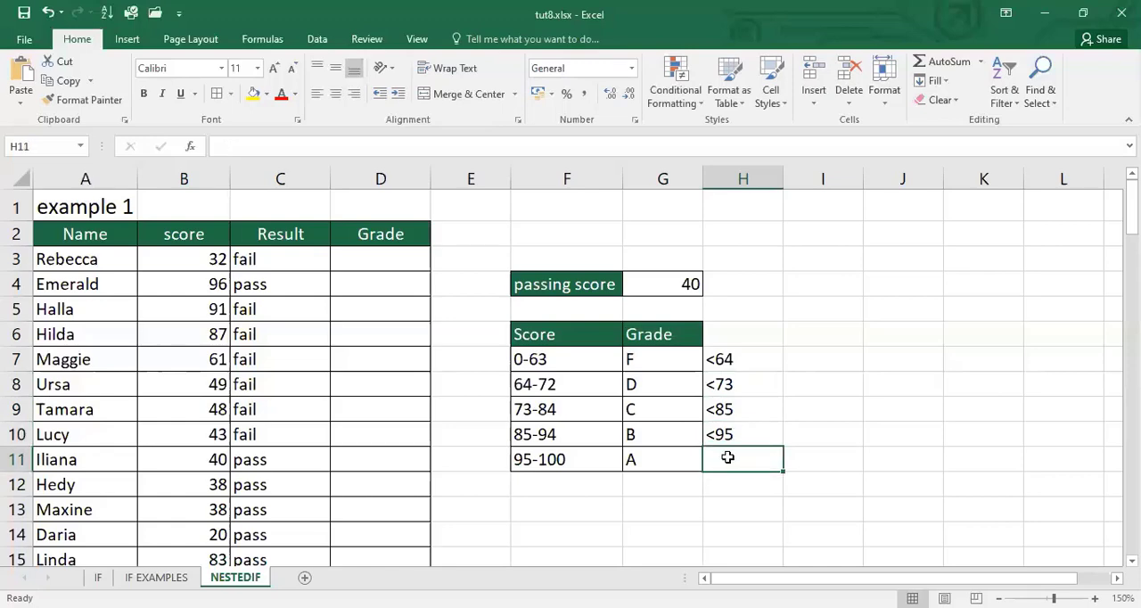
click(747, 358)
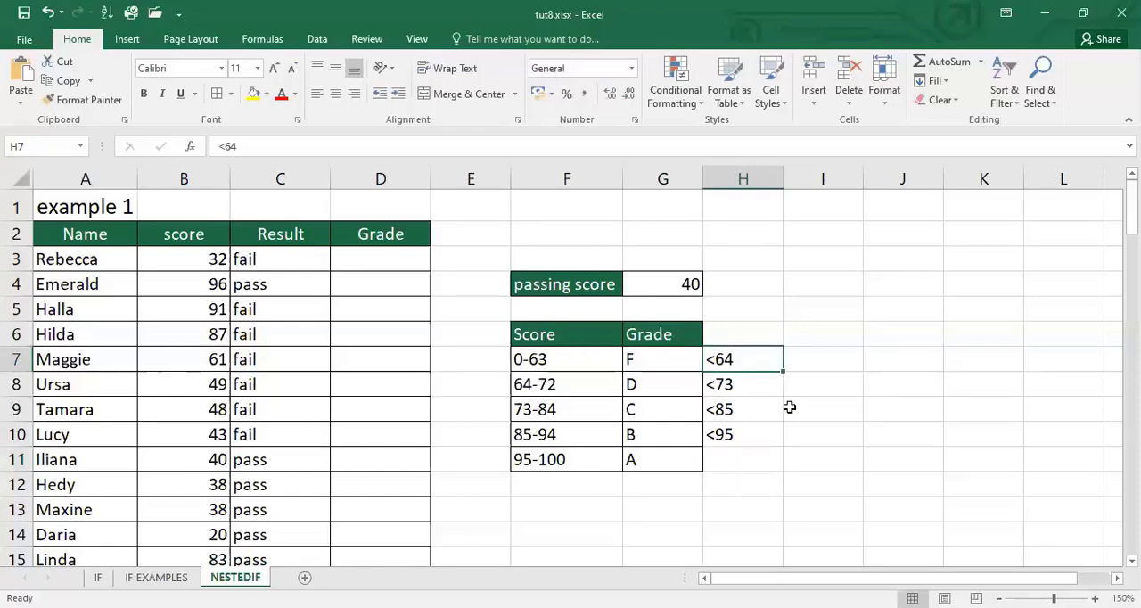
click(761, 388)
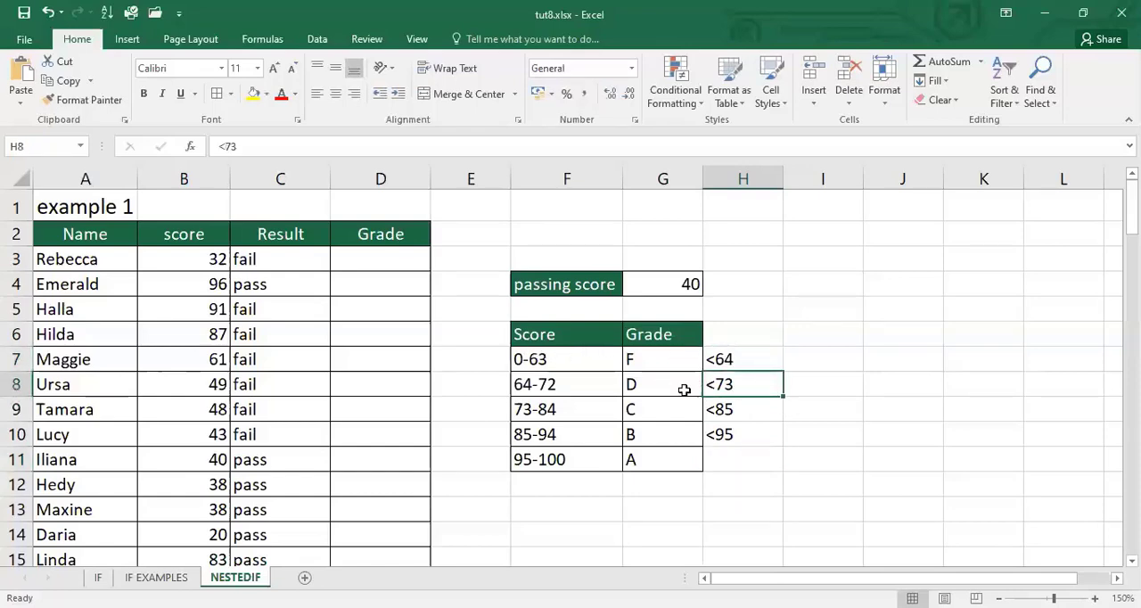
click(753, 412)
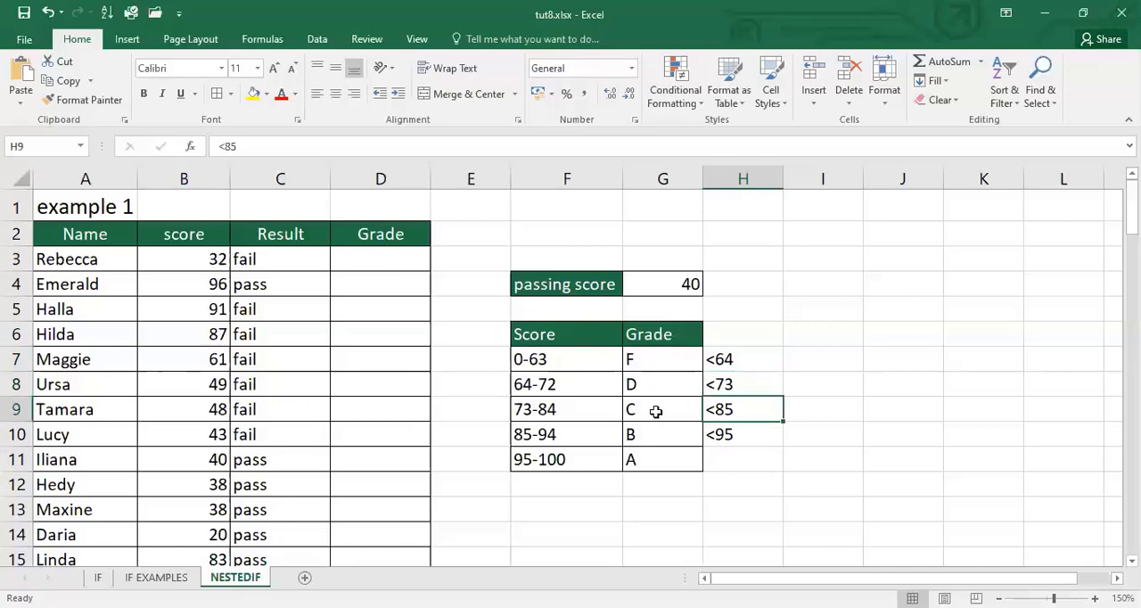
click(756, 436)
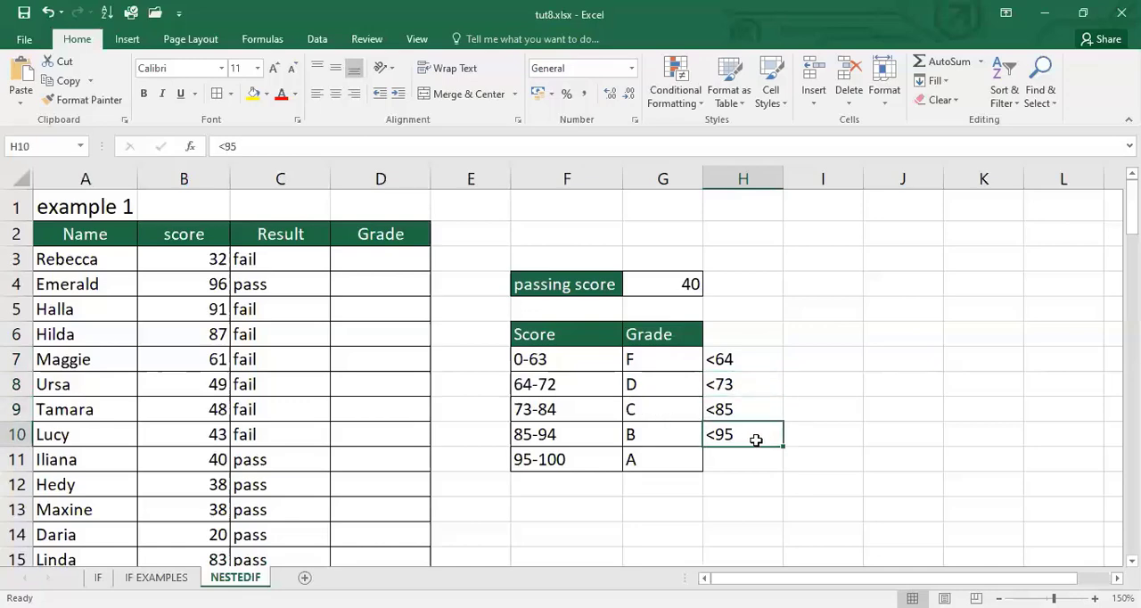
click(647, 434)
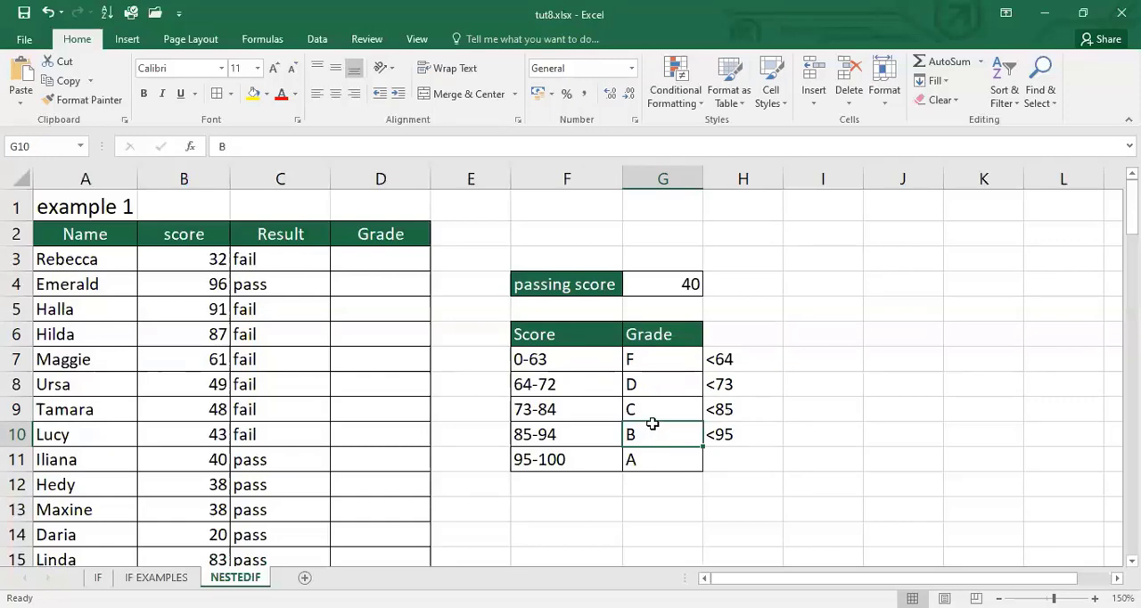
key(Down)
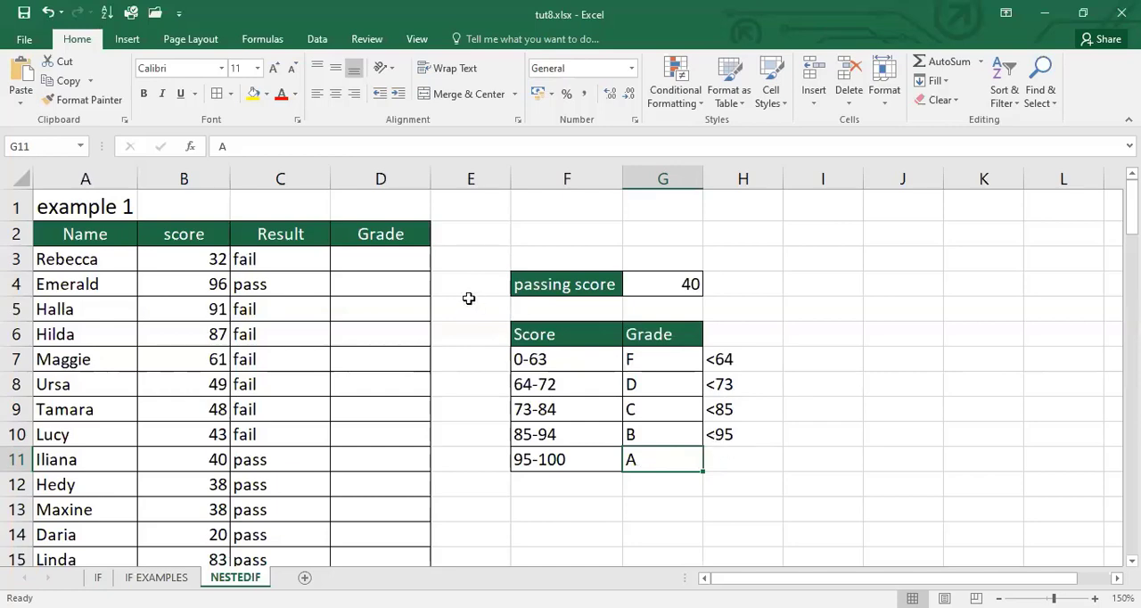
Start an IF formula in the first student's Grade cell D3 that returns "F" when B3<64
click(398, 258)
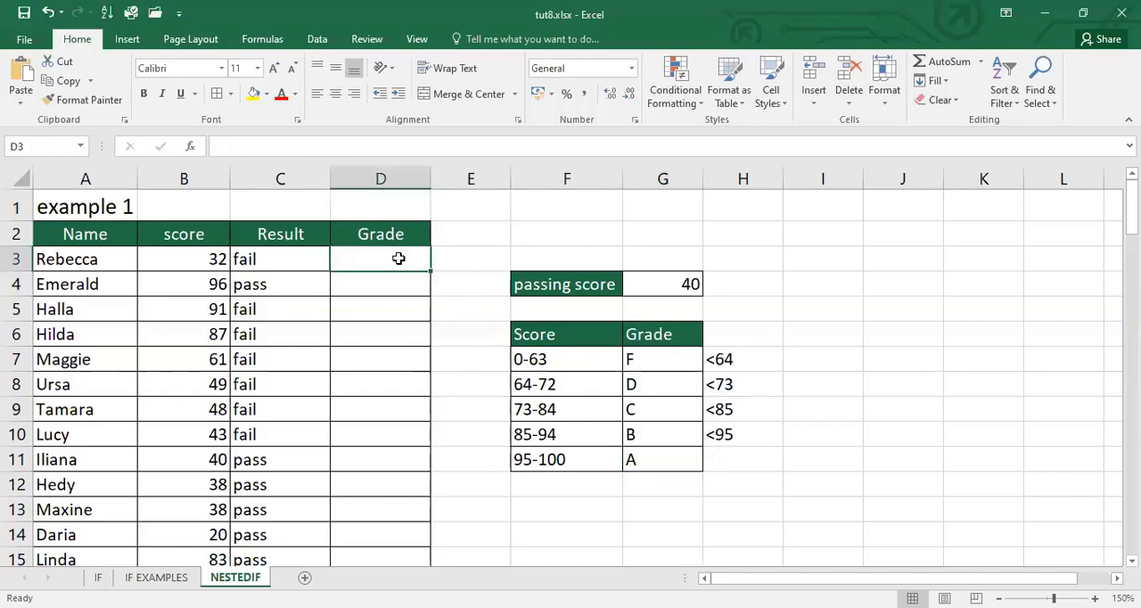
text(=)
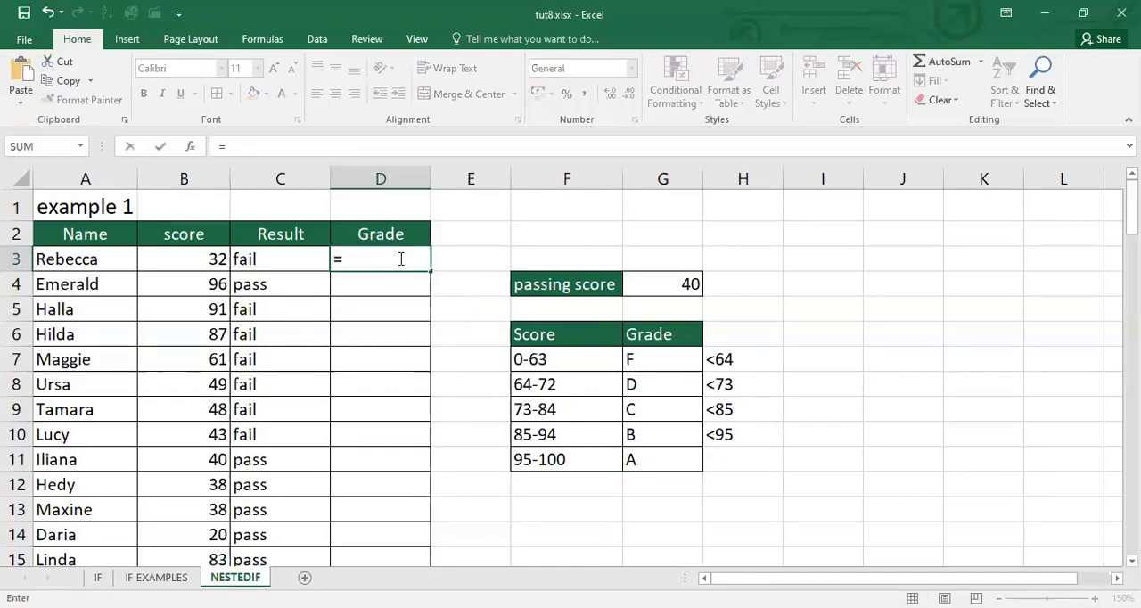
text(if)
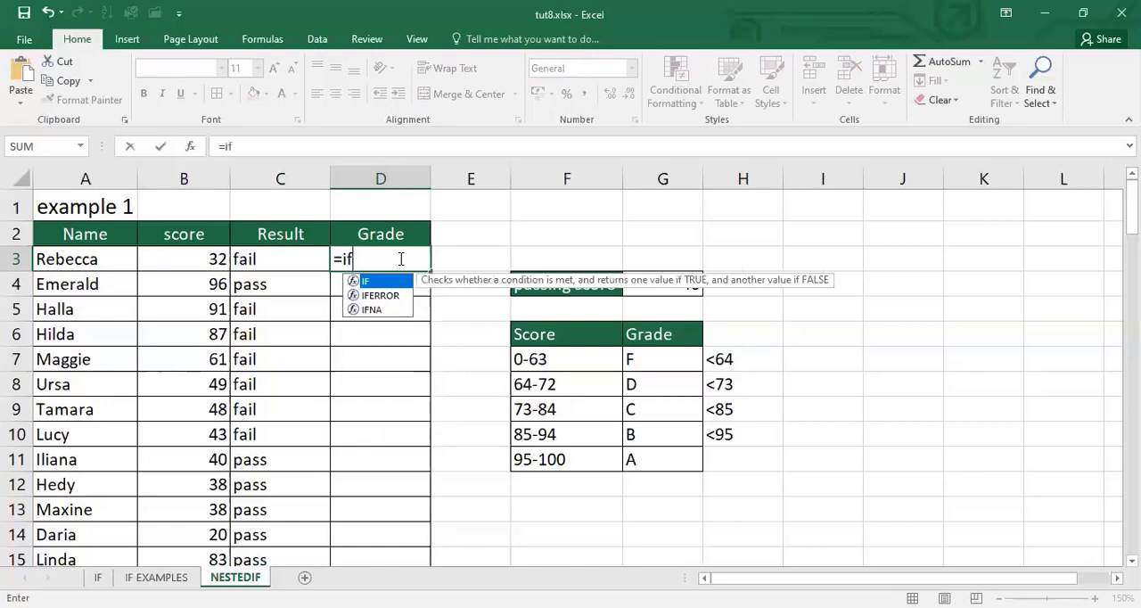
text(()
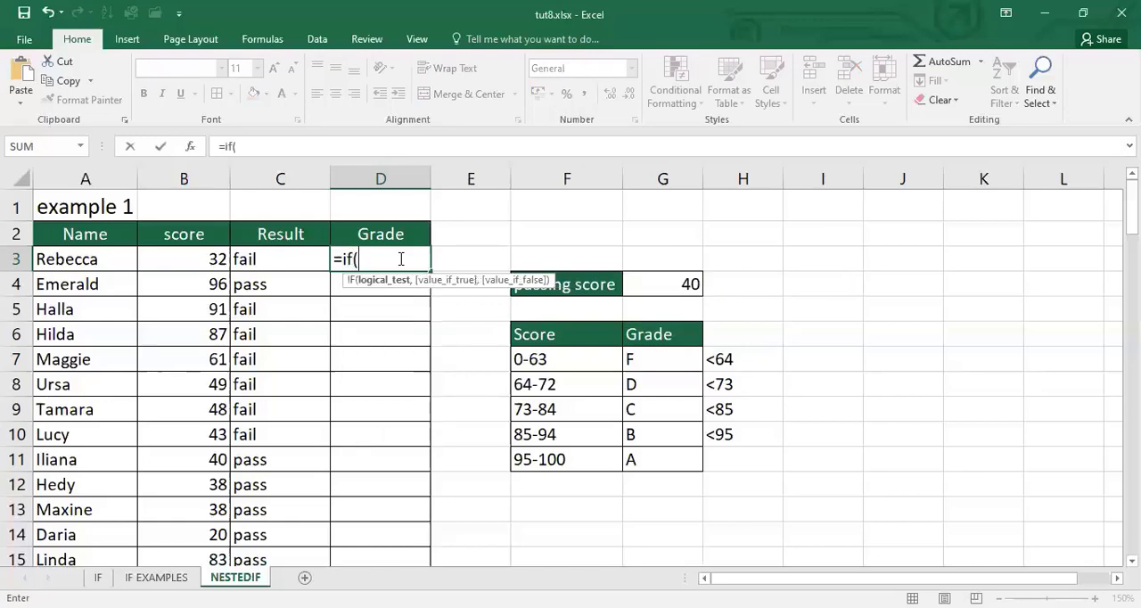
click(185, 258)
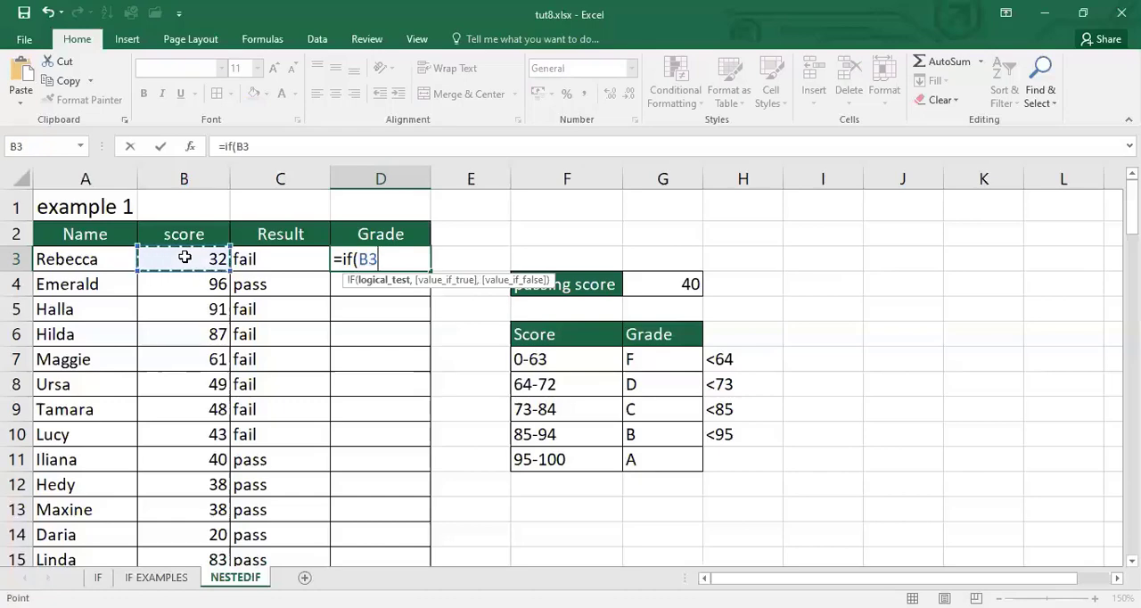
text(<64)
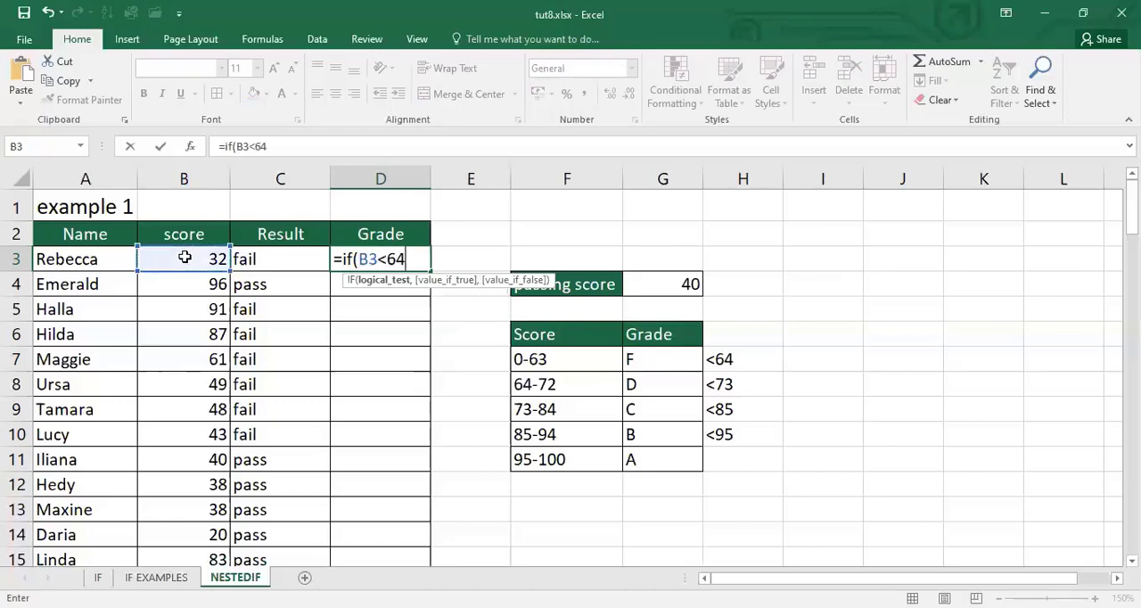
text(,"F)
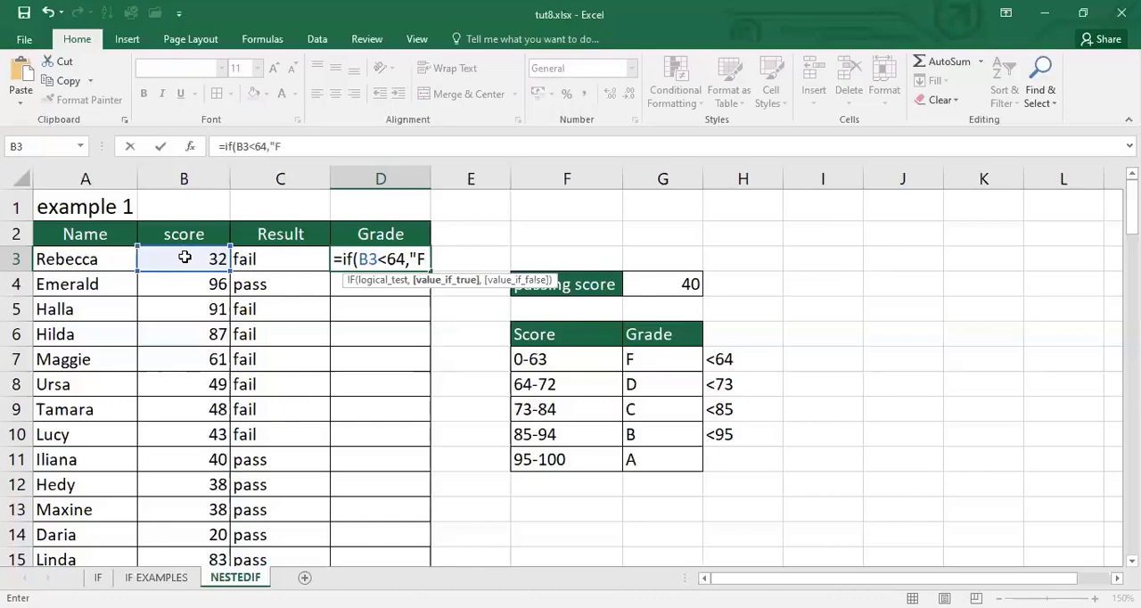
text(",)
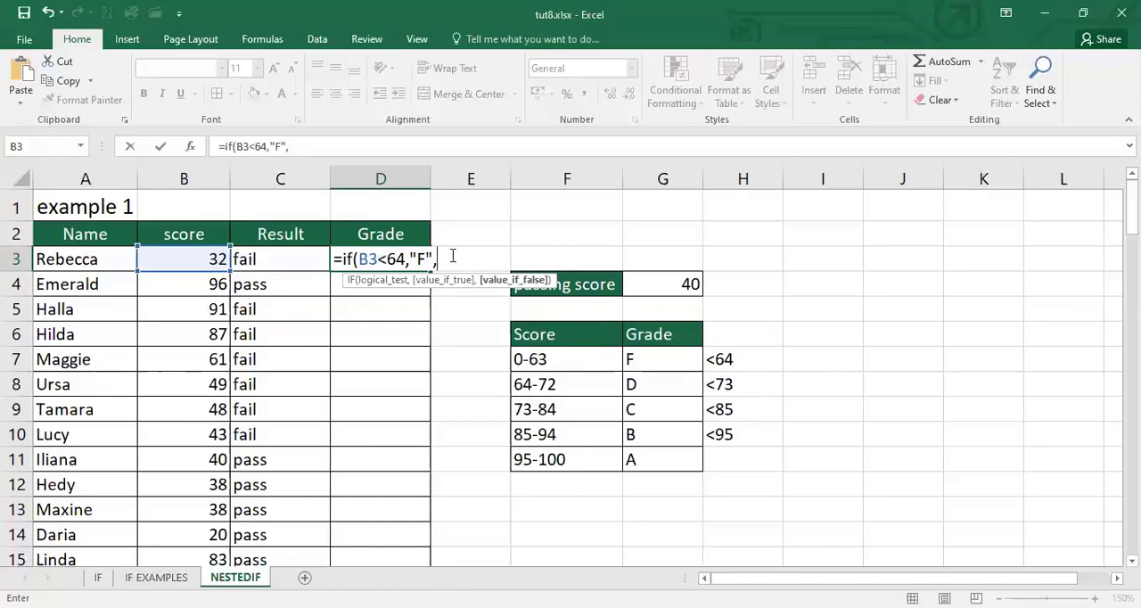
Nest a second IF as the value-if-false argument, returning "D" when B3<73
text(i)
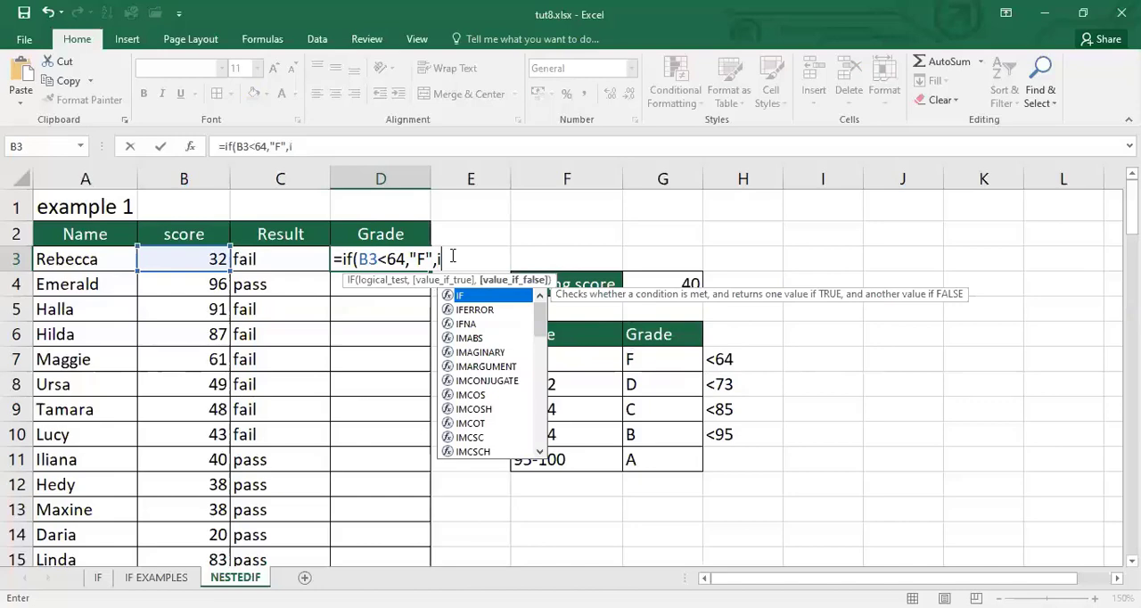
text(f)
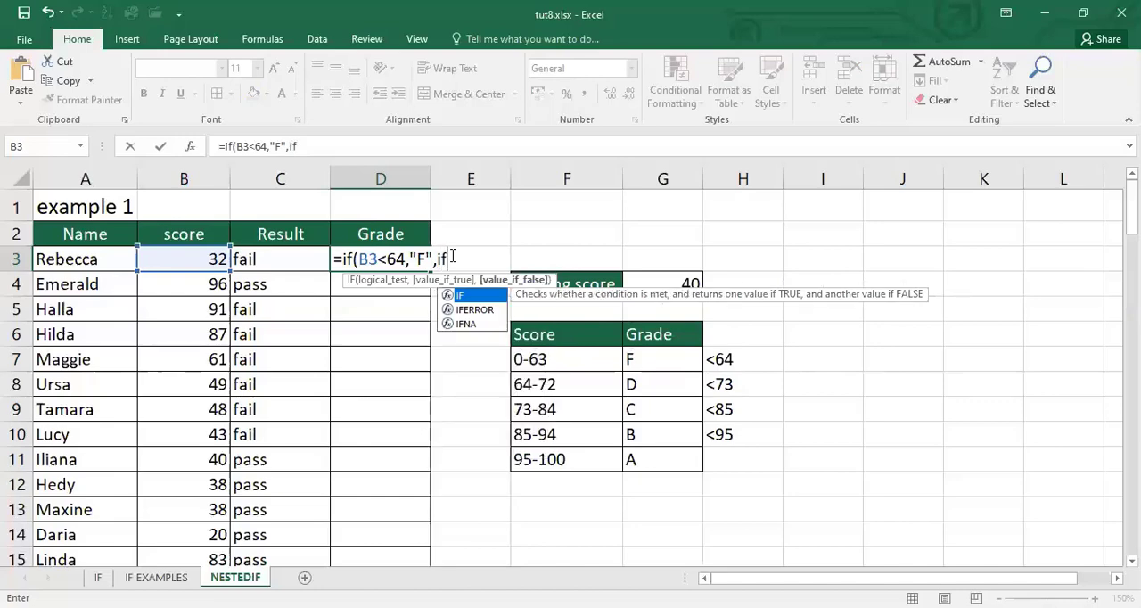
text(()
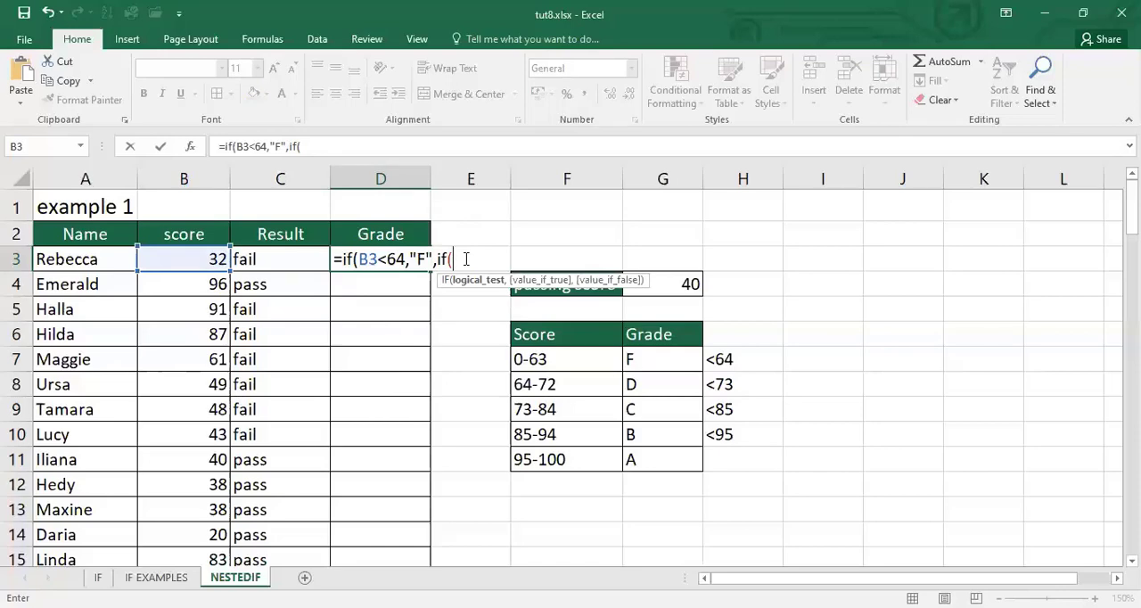
click(171, 257)
text(<73)
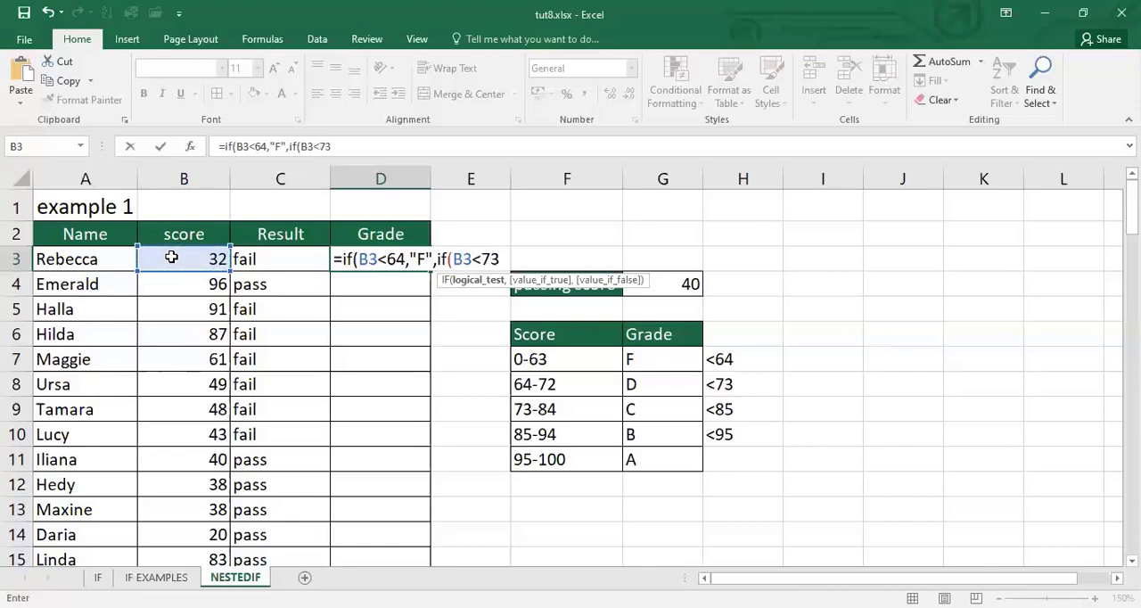
text(,)
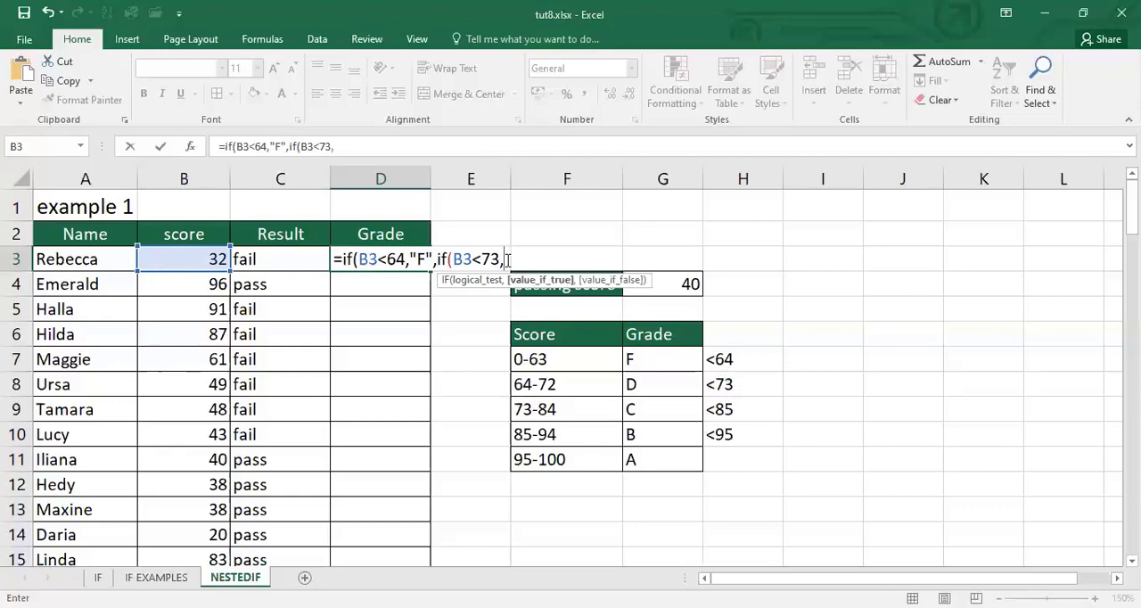
key(BackSpace)
text(,"D",)
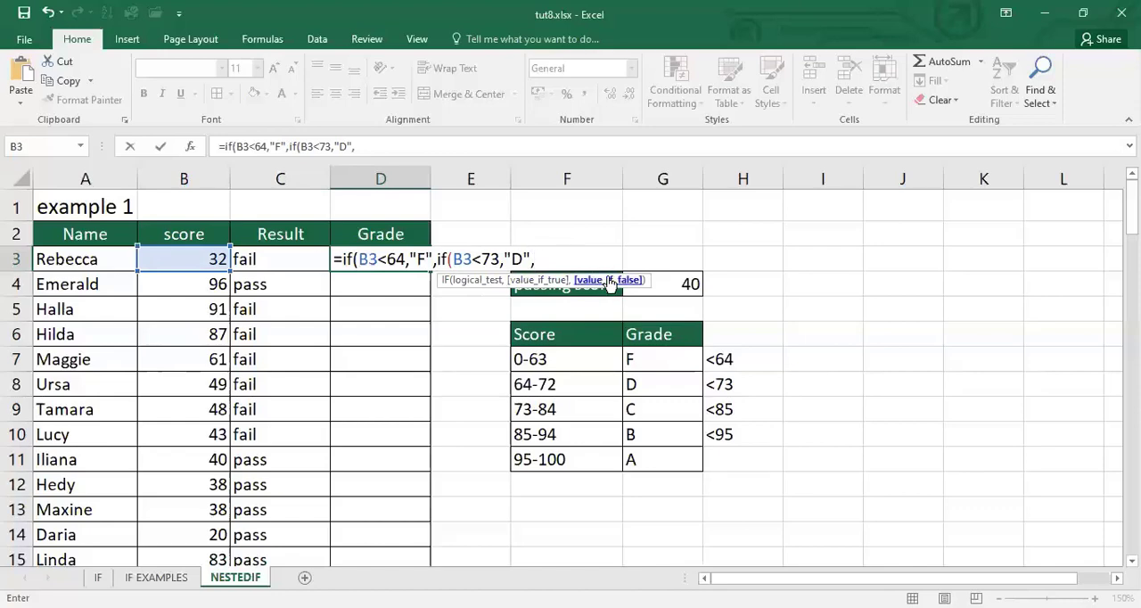
Nest a third IF as the value-if-false argument of the second, returning "C" when B3<85
text(if)
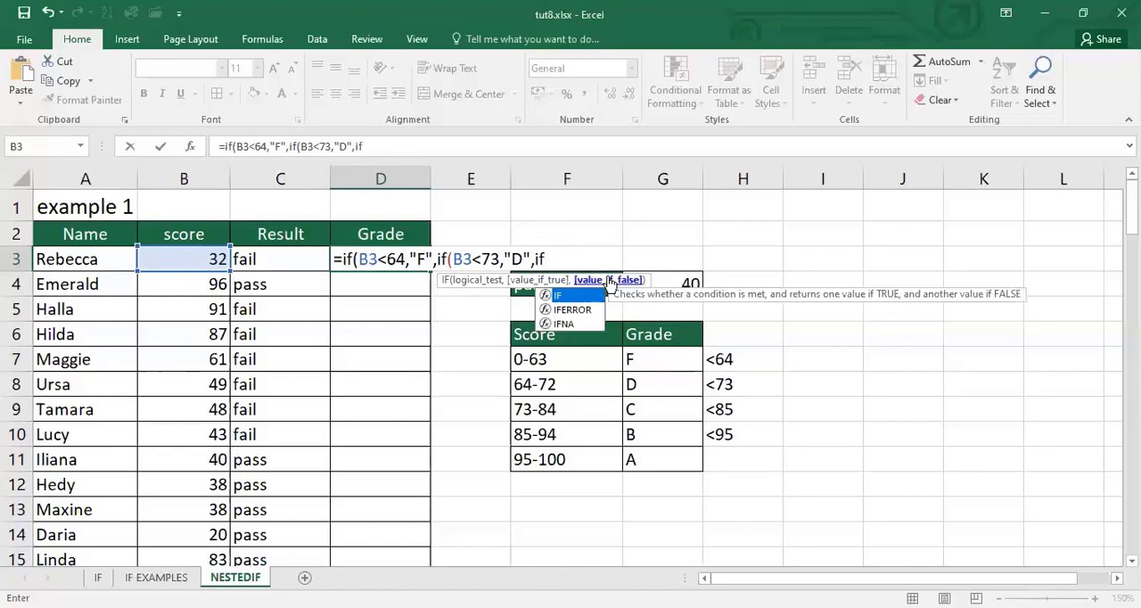
text(()
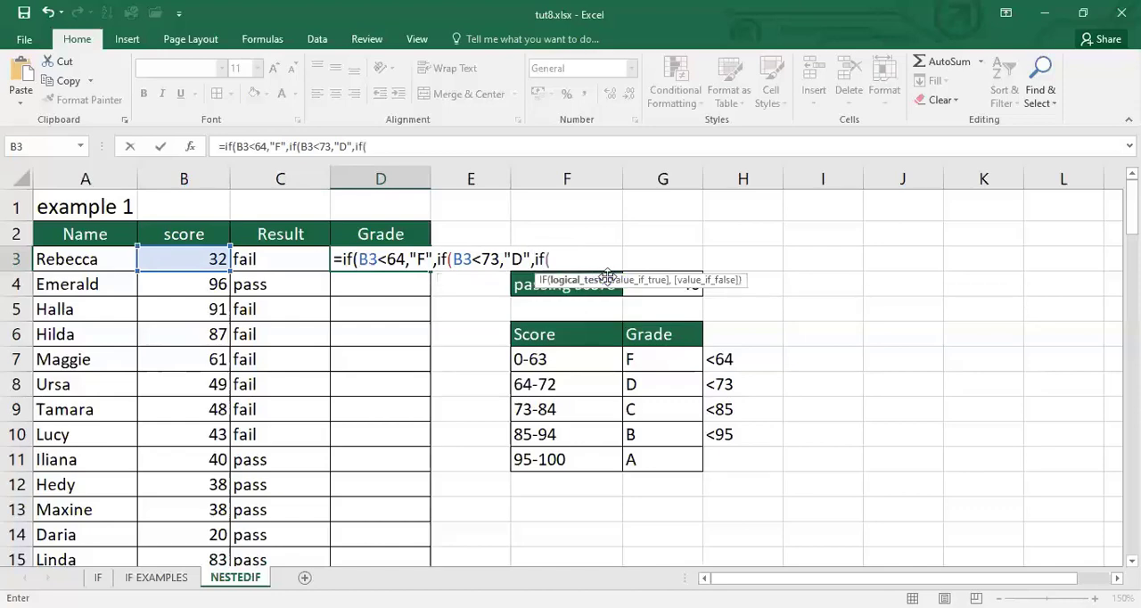
click(205, 257)
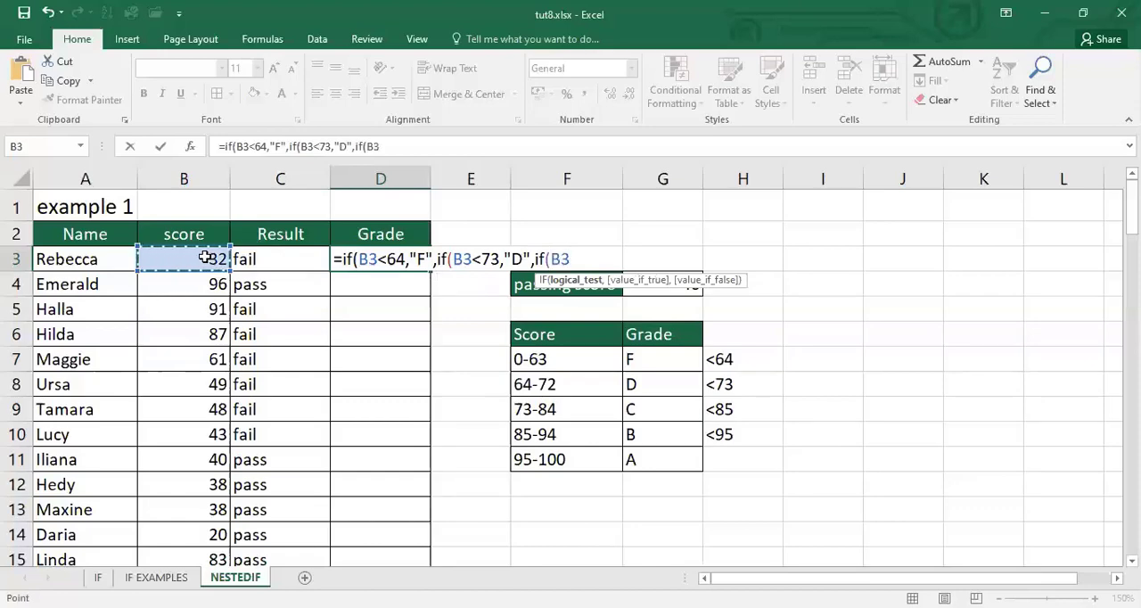
text(<85)
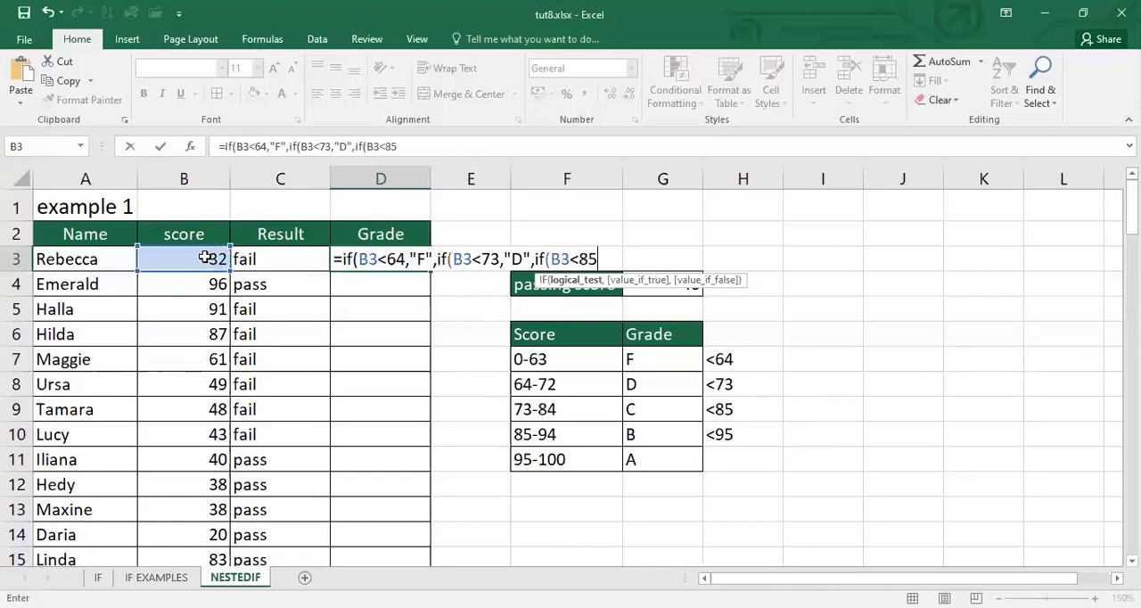
text(,)
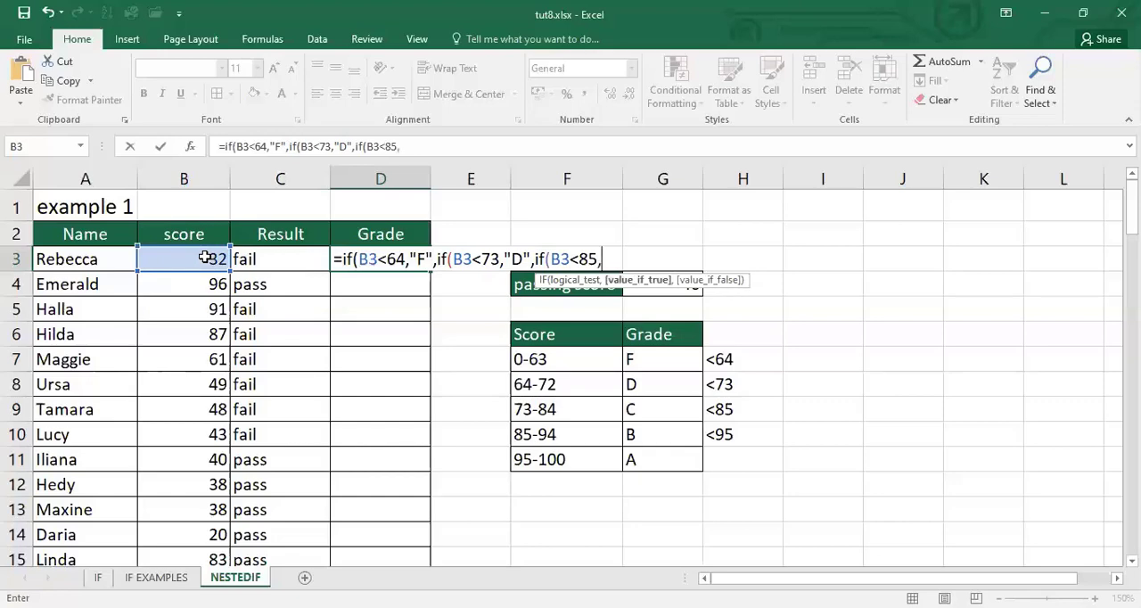
text("C",)
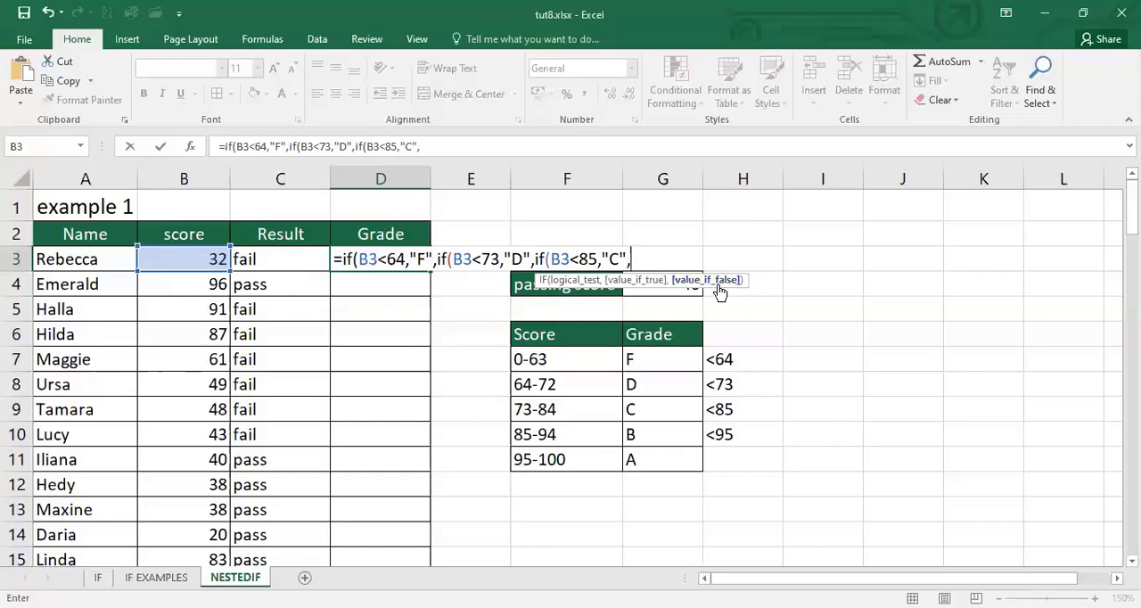
text(if()
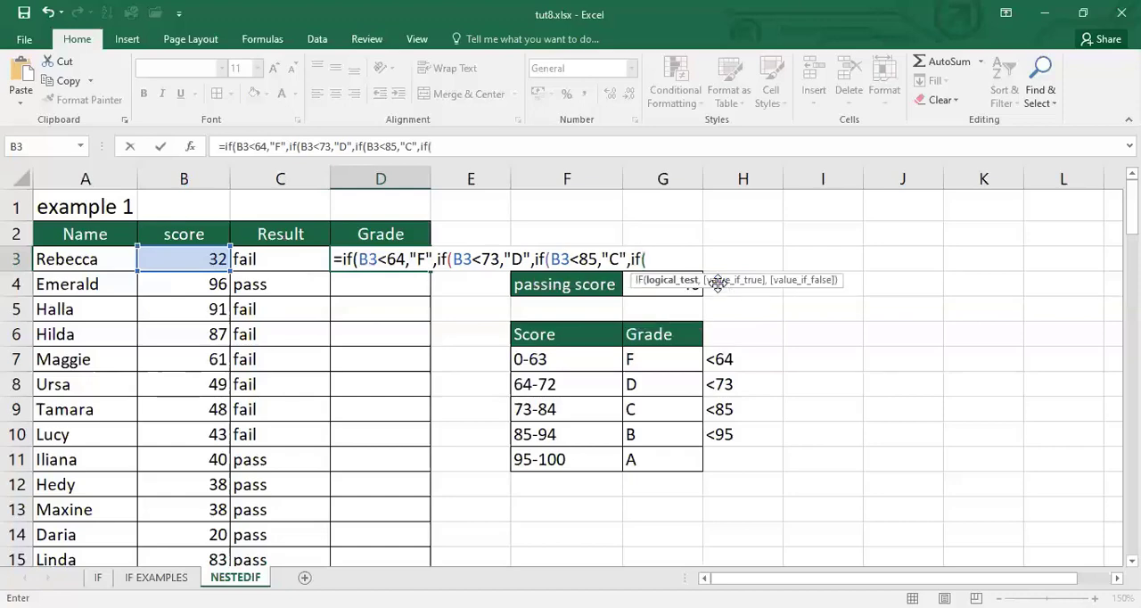
Nest a fourth IF in the D3 formula that returns "B" when B3<95 and "A" otherwise
click(195, 260)
text(<95)
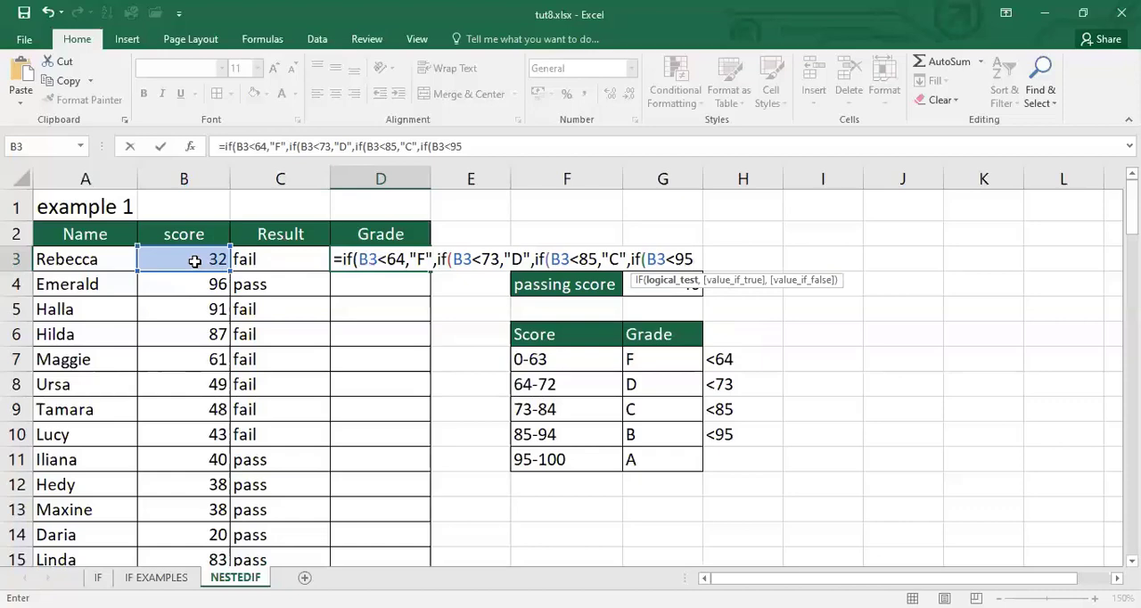
text(,")
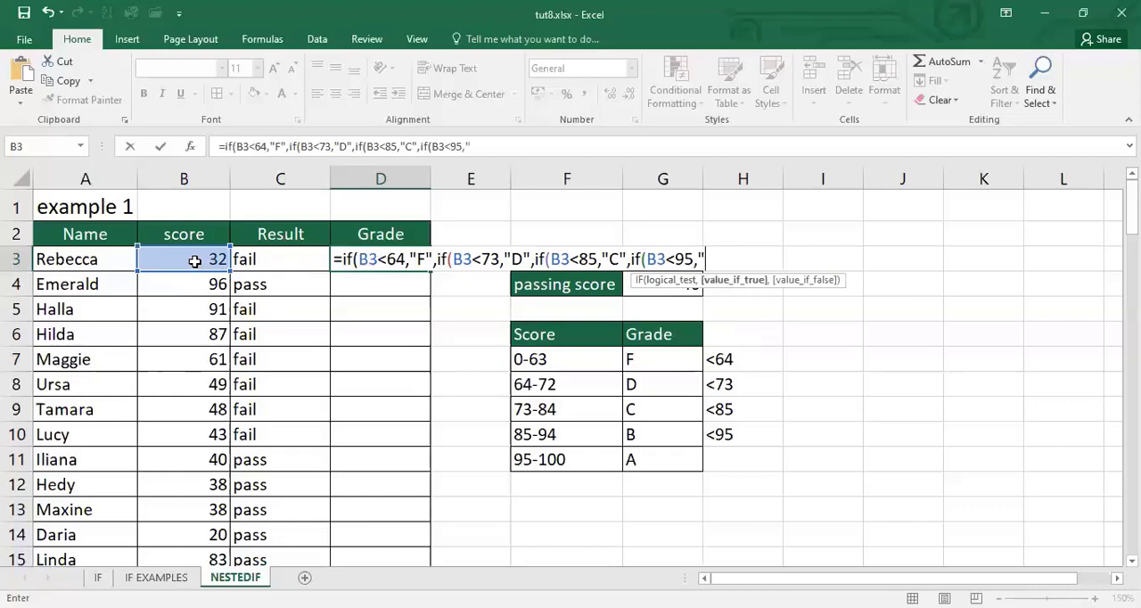
text(B",)
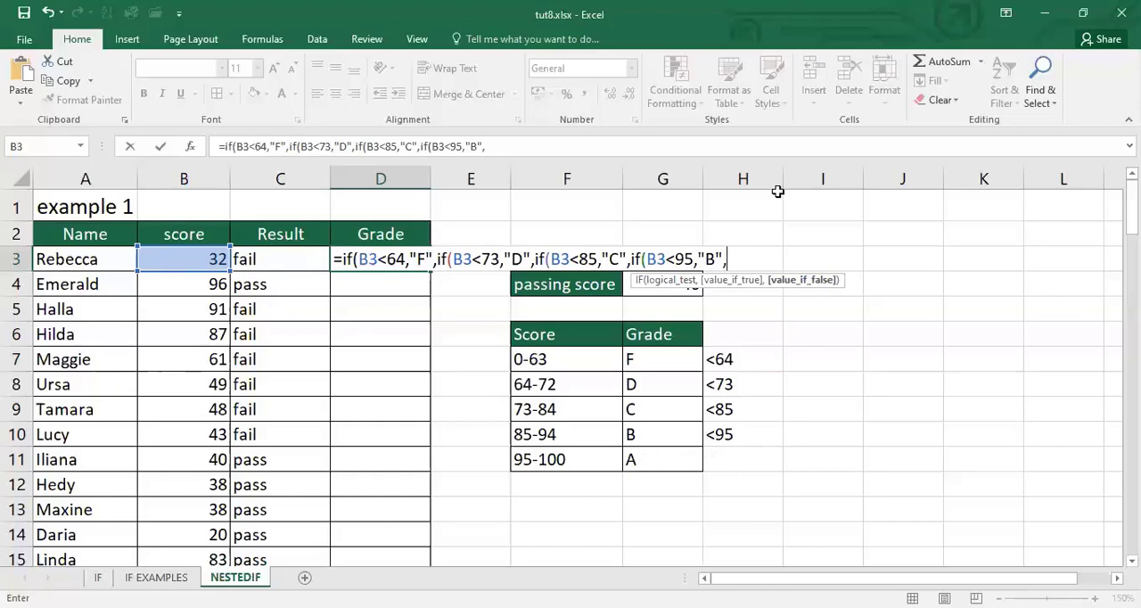
text("A")
Review the arguments of the innermost IF and close it with a parenthesis after "A"
click(621, 258)
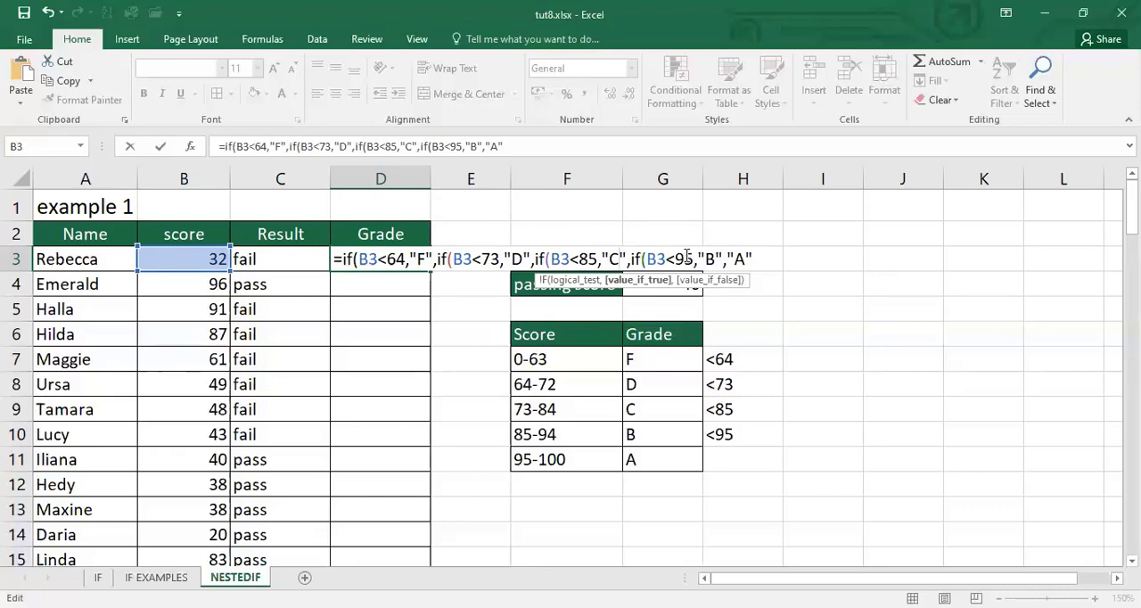
click(716, 261)
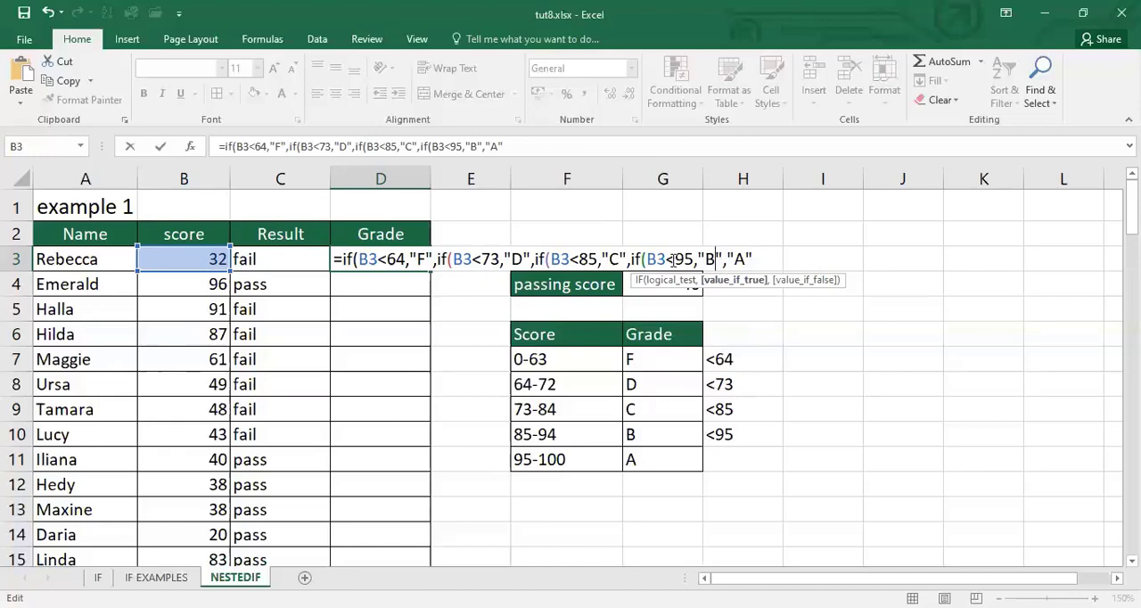
click(748, 259)
text(")
click(756, 257)
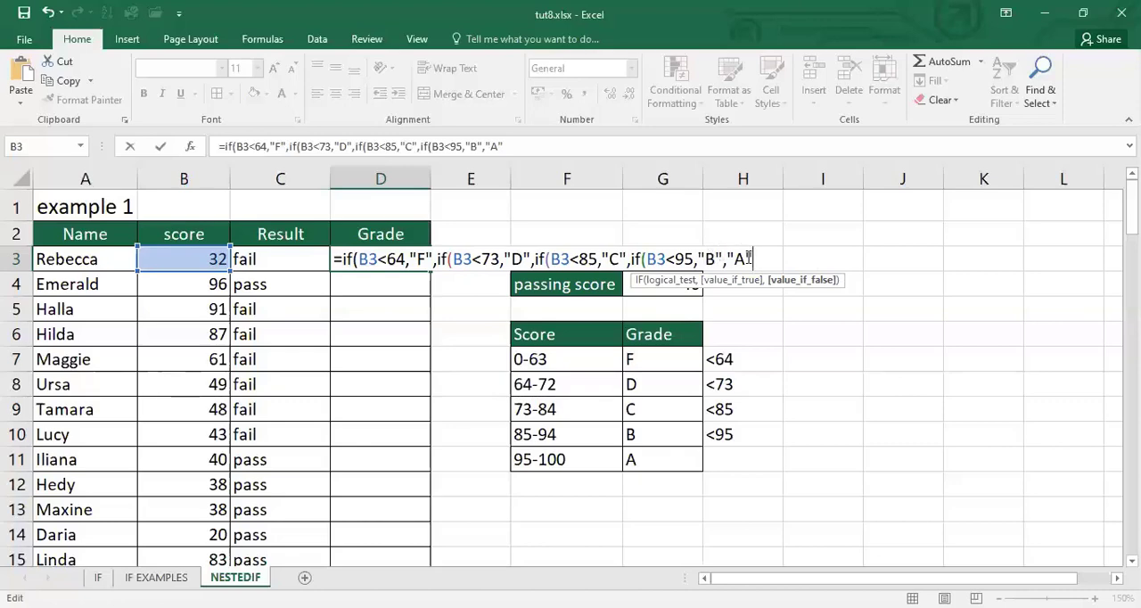
text())
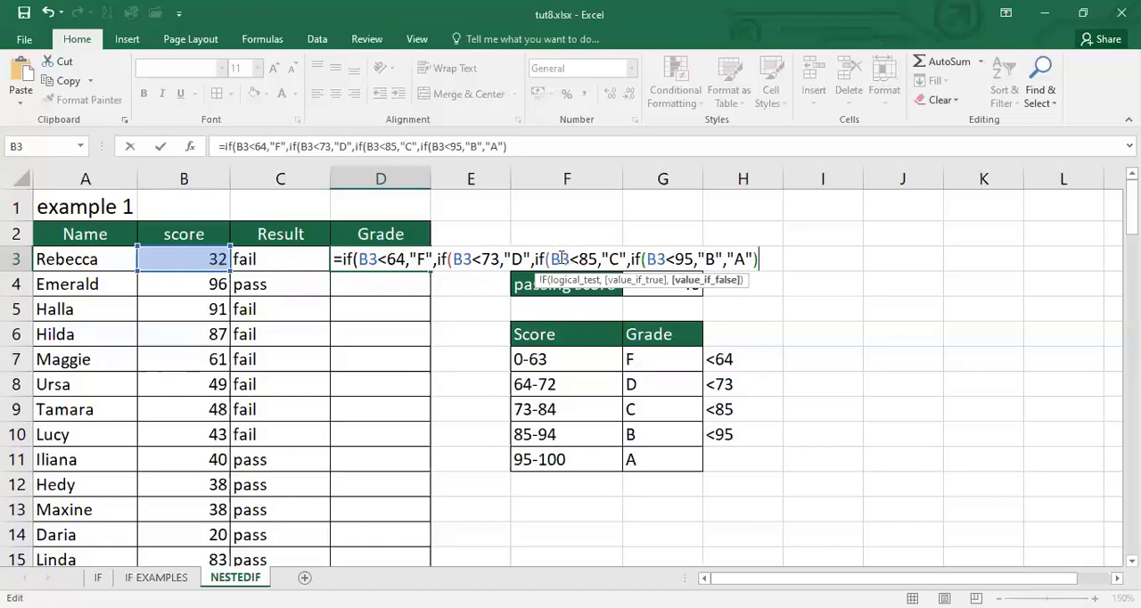
Close the three remaining IF functions to complete the D3 formula, and check its grade against the score in B3
click(613, 258)
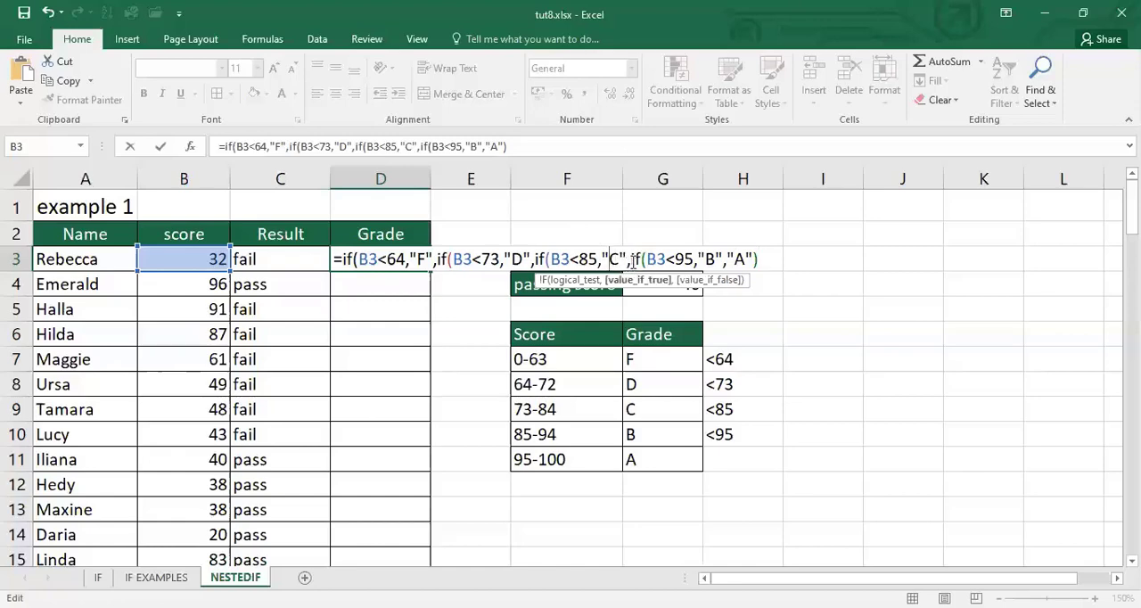
drag(630, 258, 768, 259)
click(768, 259)
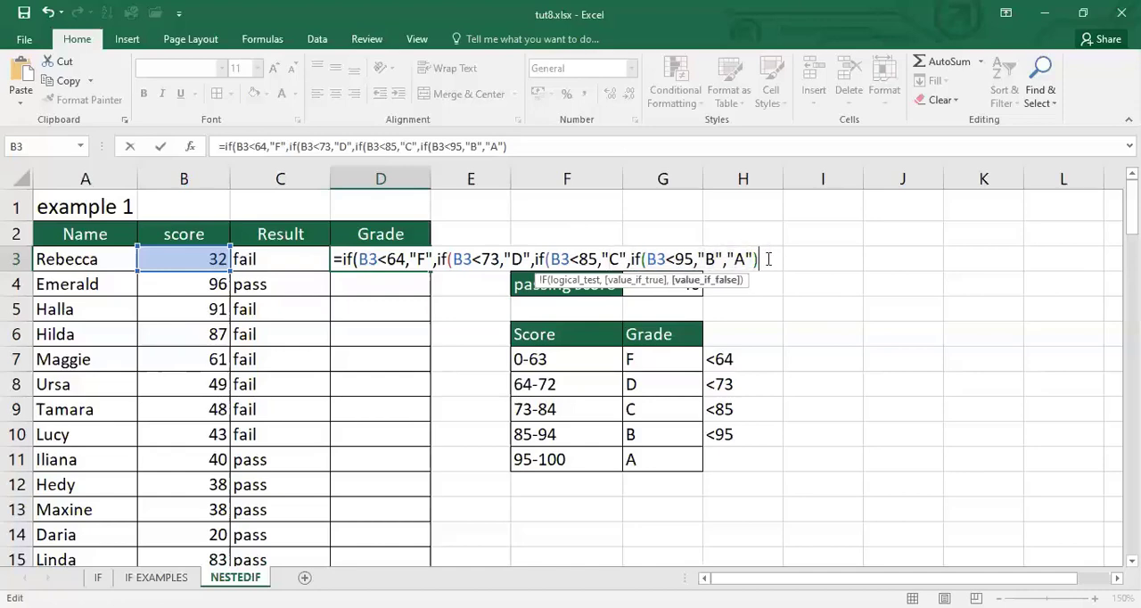
text())
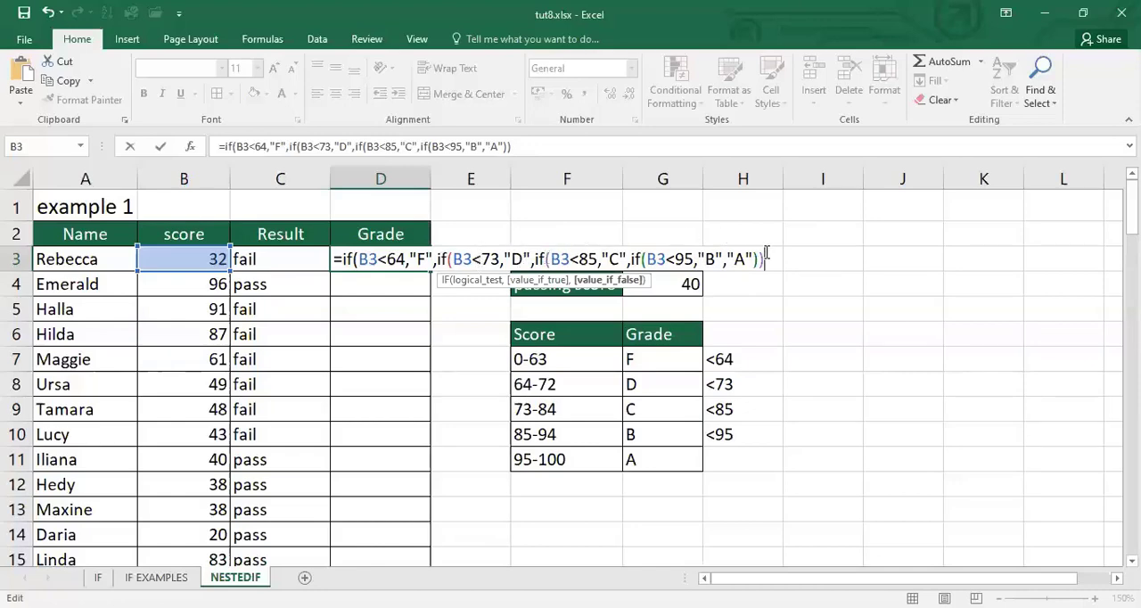
text()))
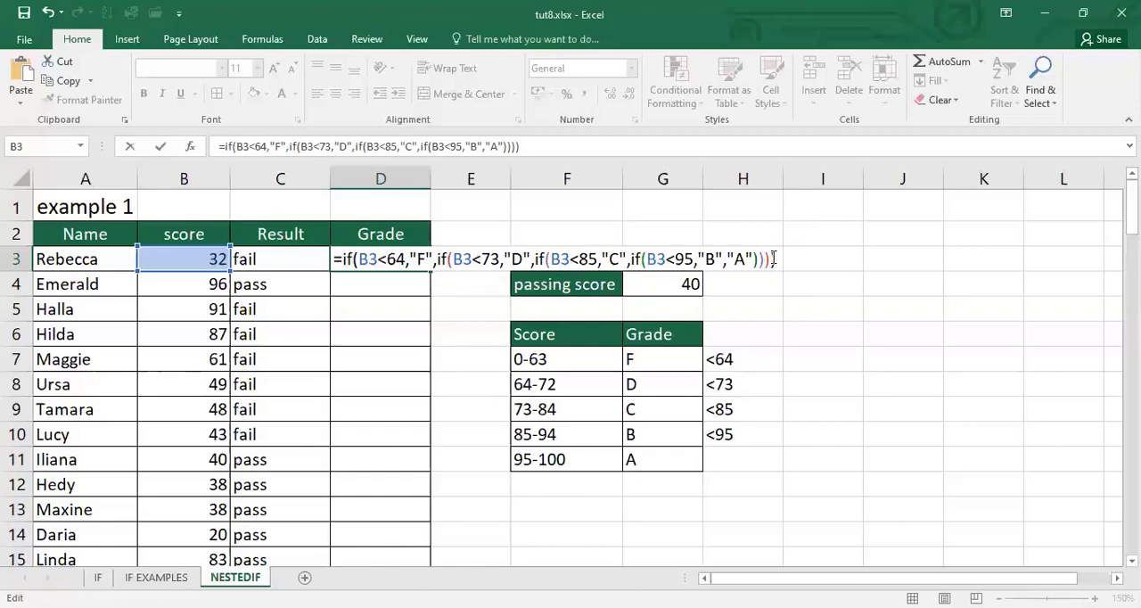
key(Return)
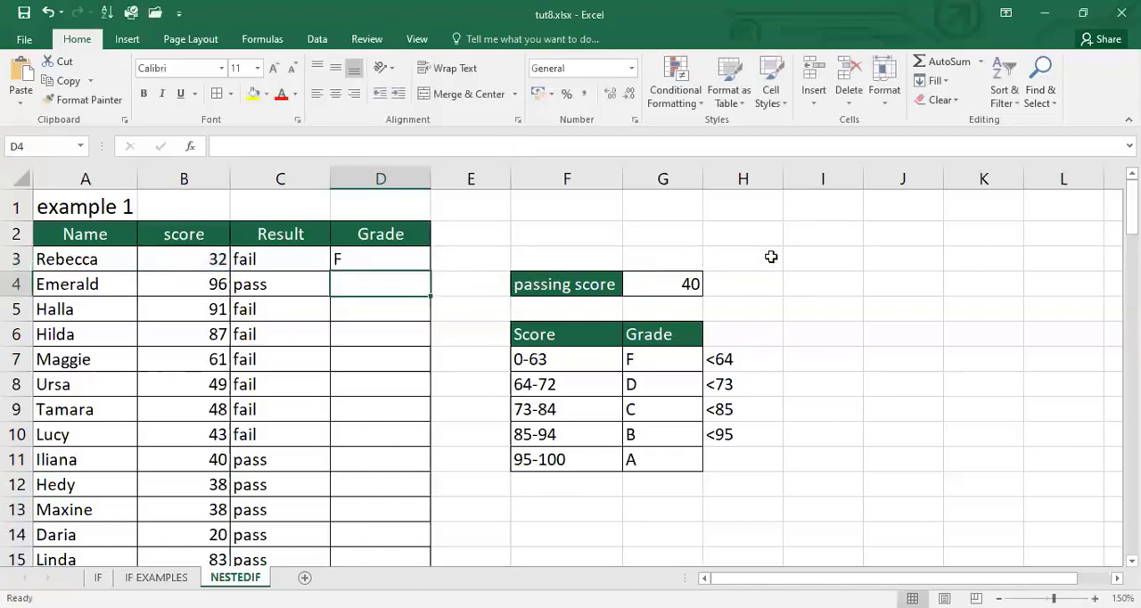
click(372, 259)
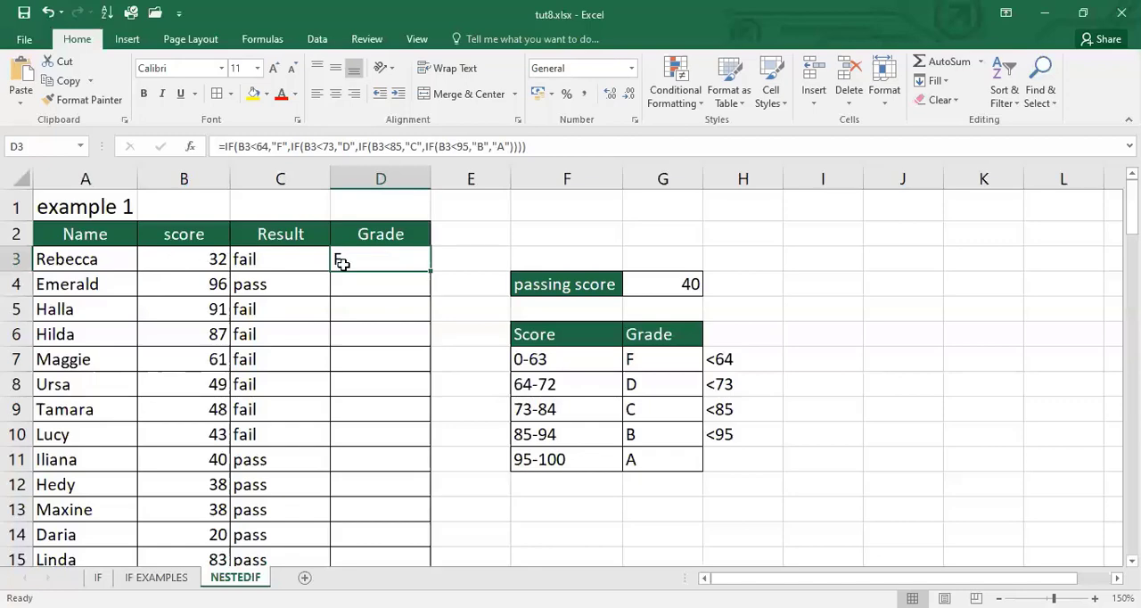
click(205, 267)
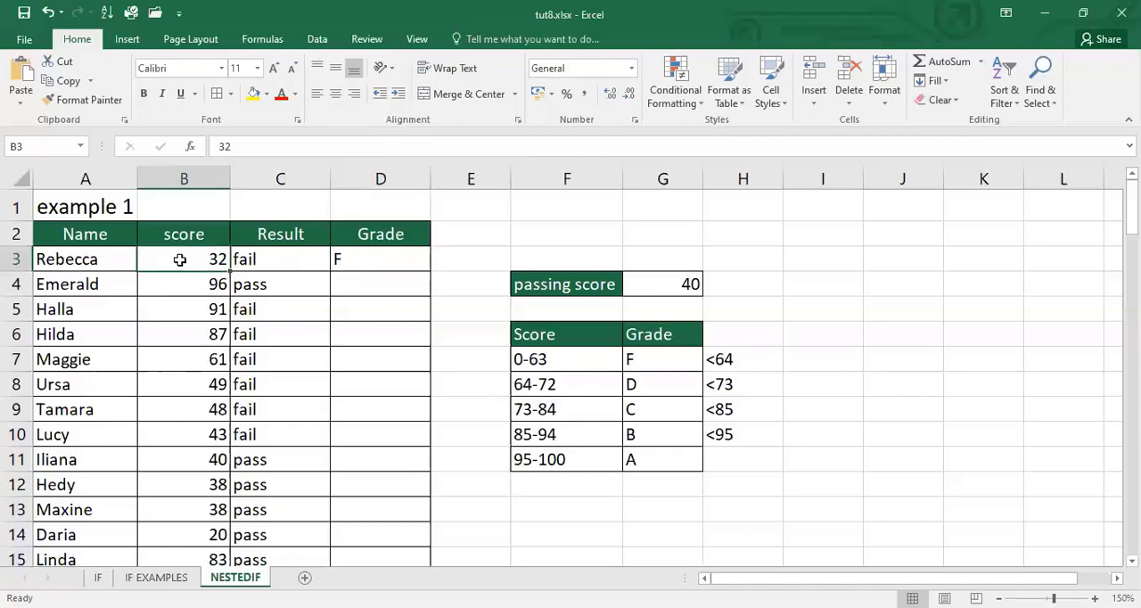
Set the score in B3 to 65 and copy the D3 grade formula down the whole Grade column
text(65)
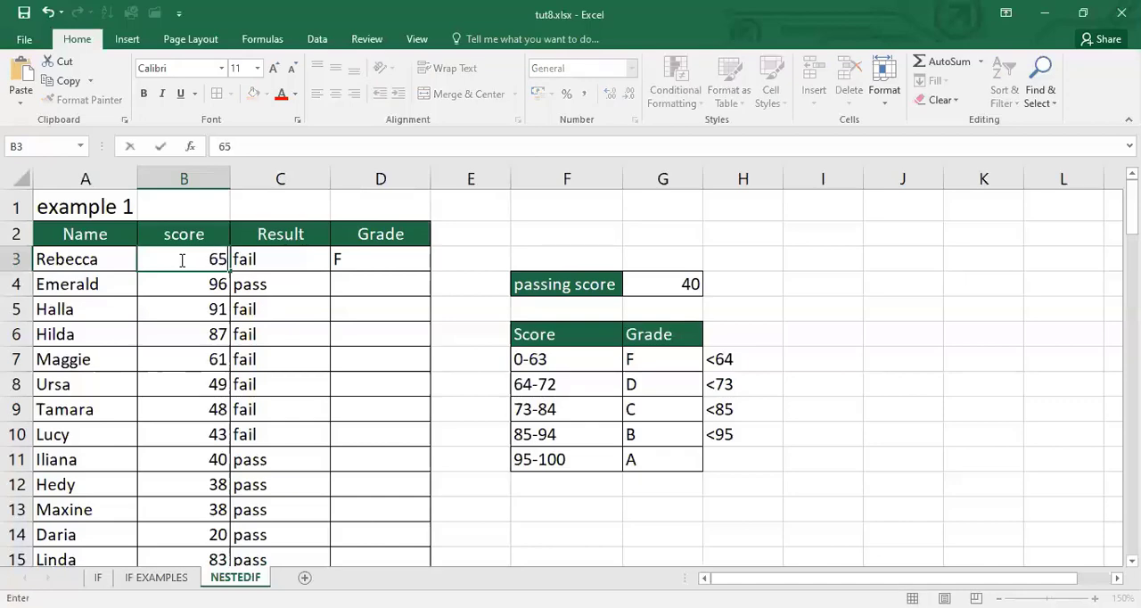
key(Return)
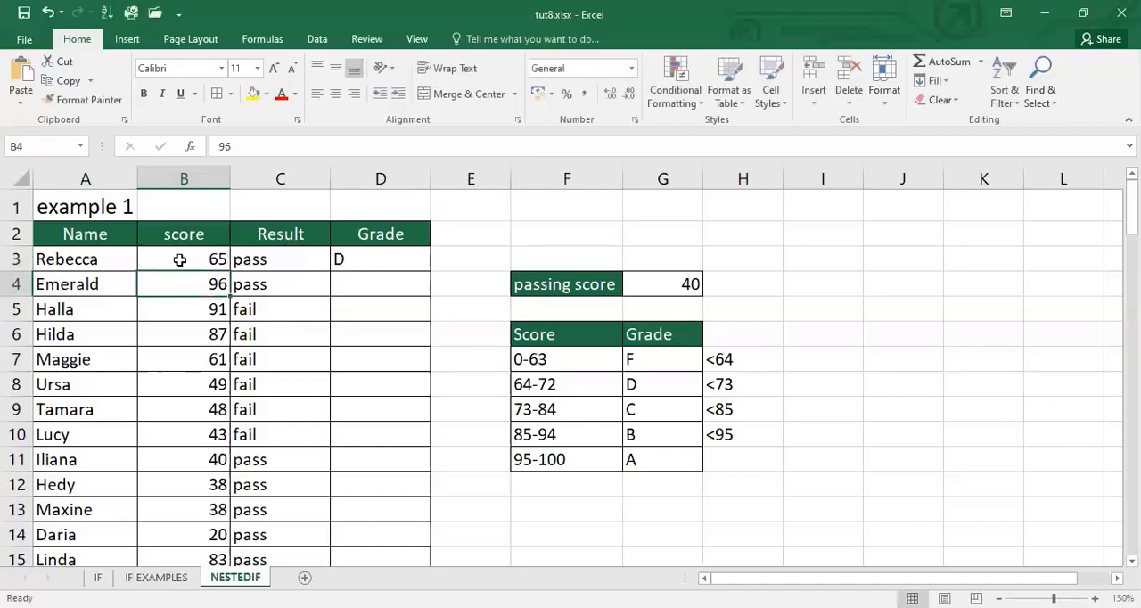
click(379, 260)
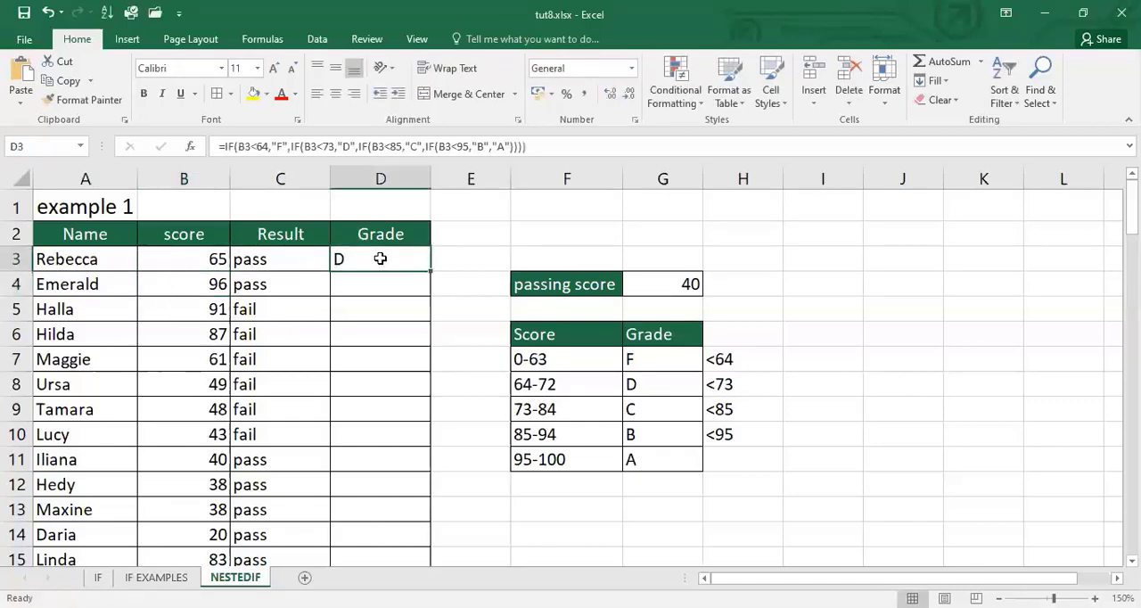
double_click(431, 271)
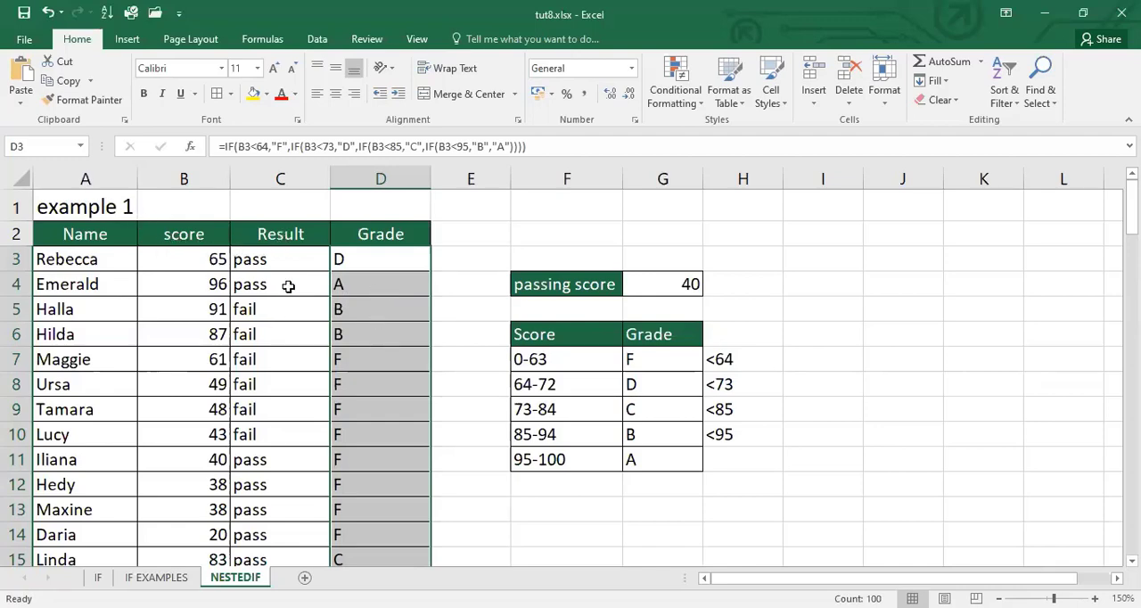
Examine the cell references in the Result formulas of C3 and C10, comparing the passing score reference each one uses
click(285, 259)
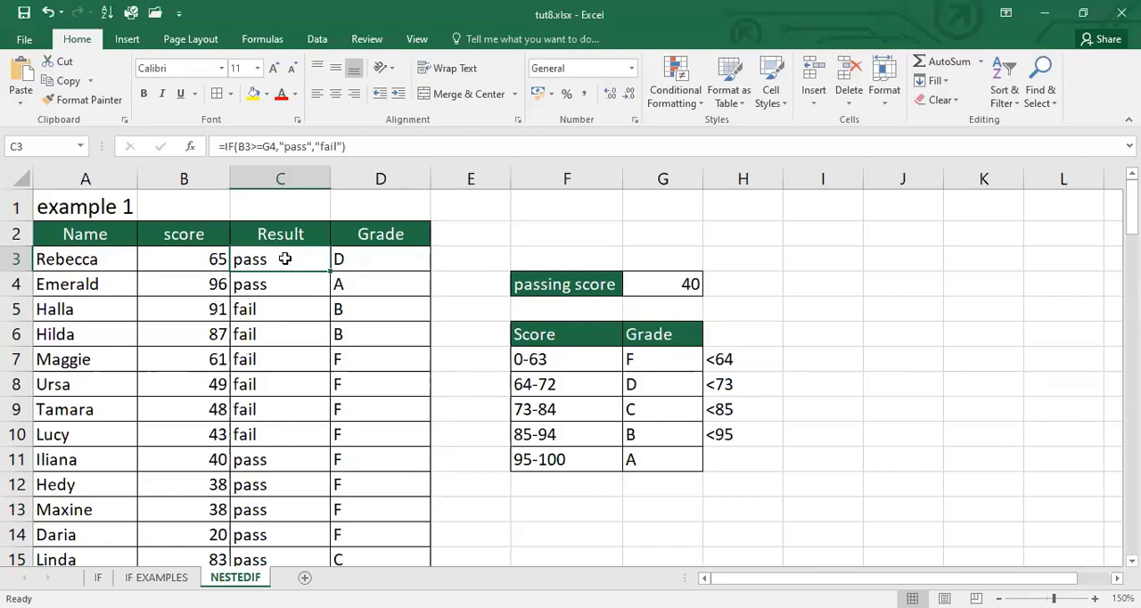
key(F2)
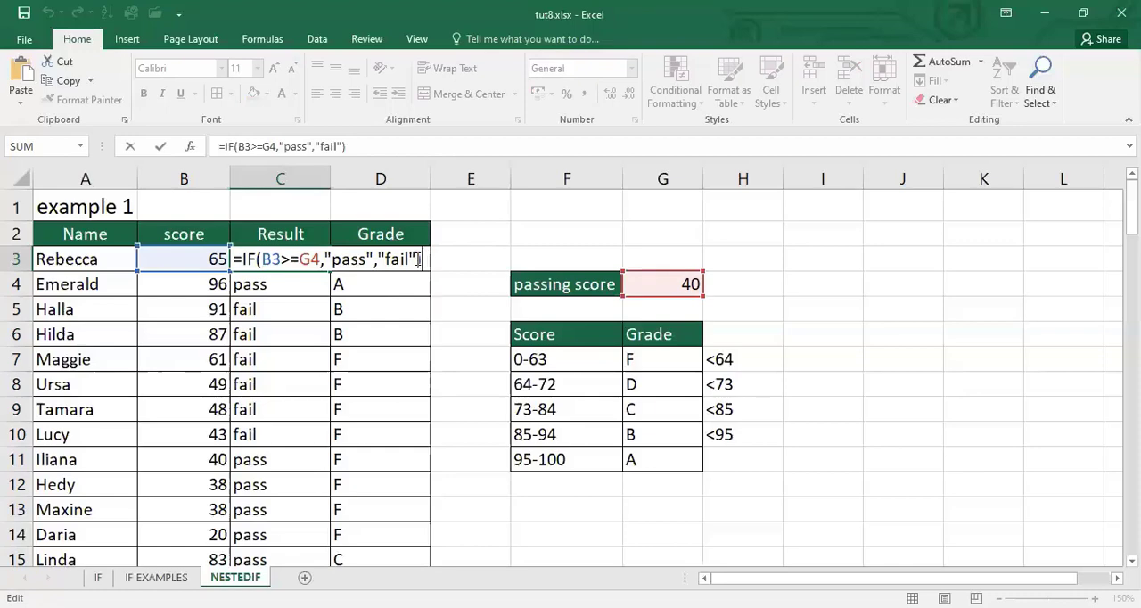
key(Return)
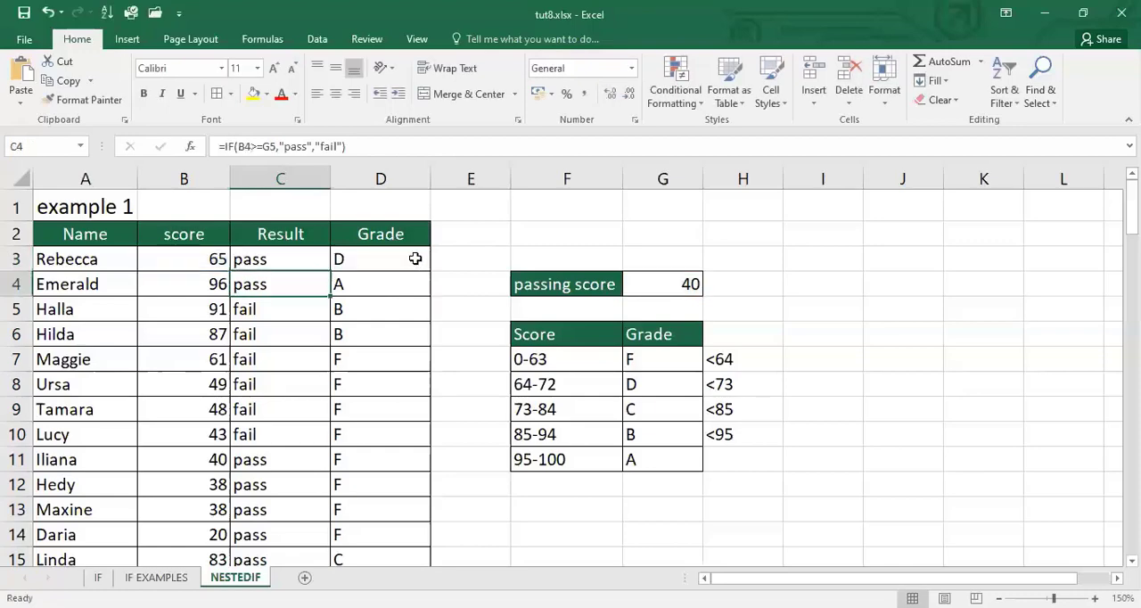
click(257, 434)
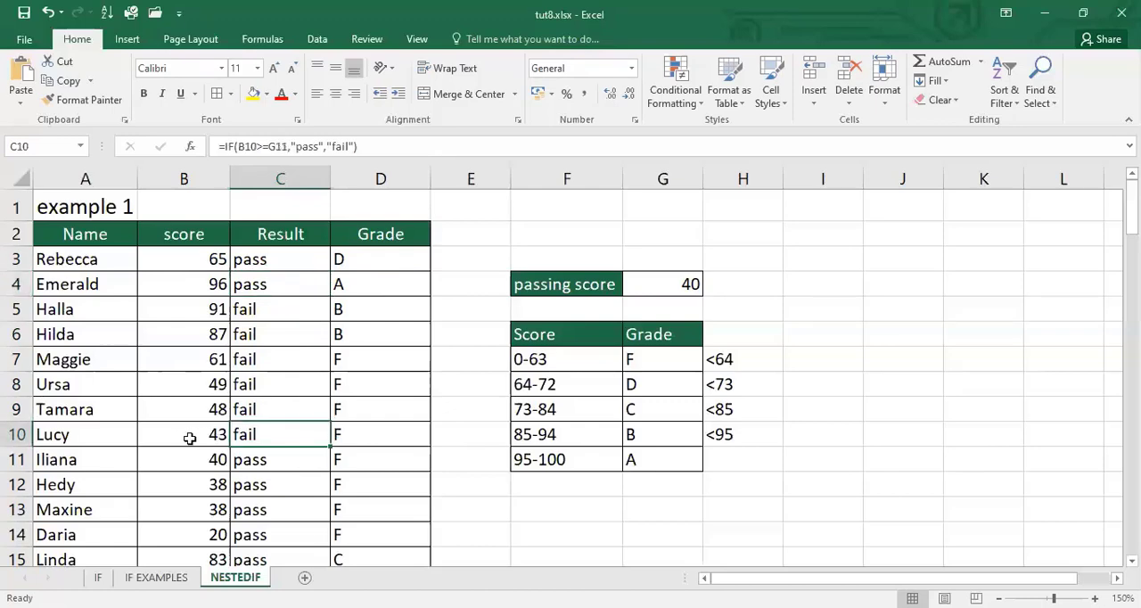
double_click(270, 437)
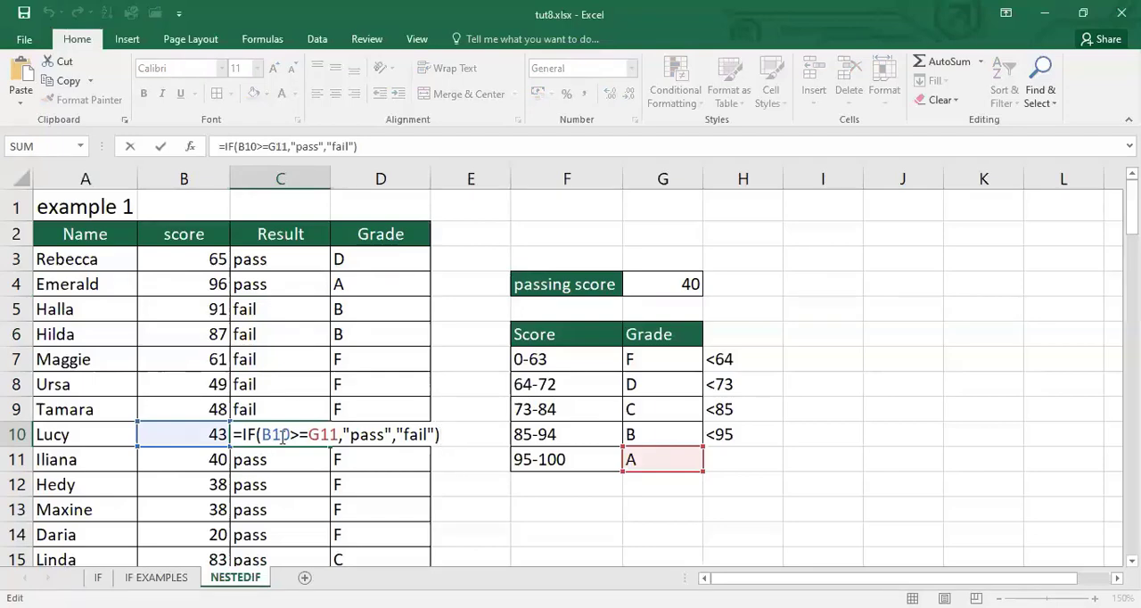
click(281, 435)
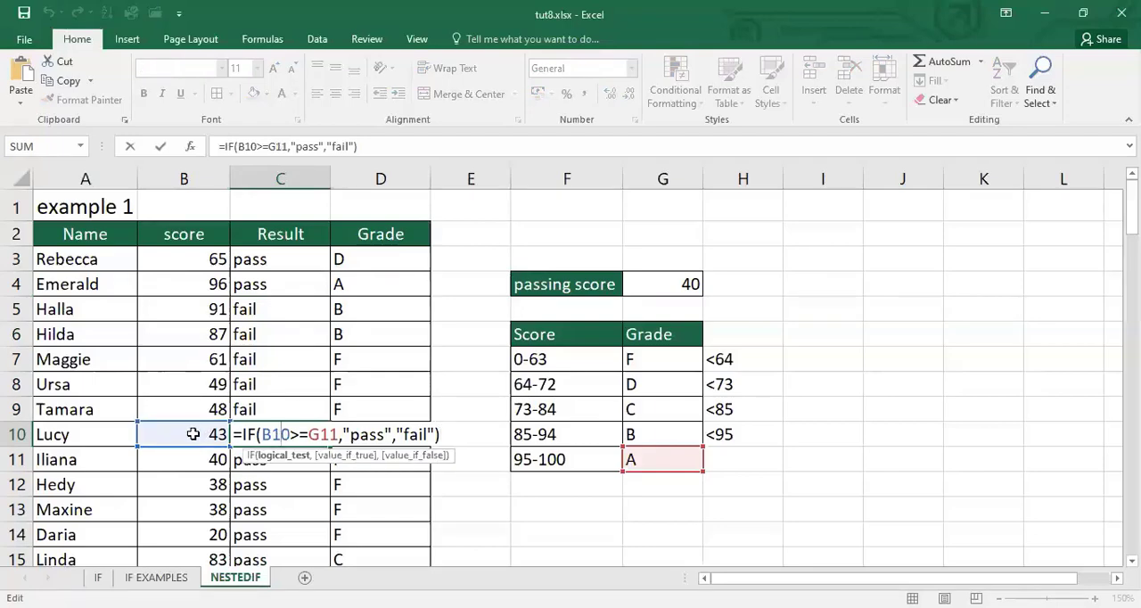
click(321, 435)
key(Return)
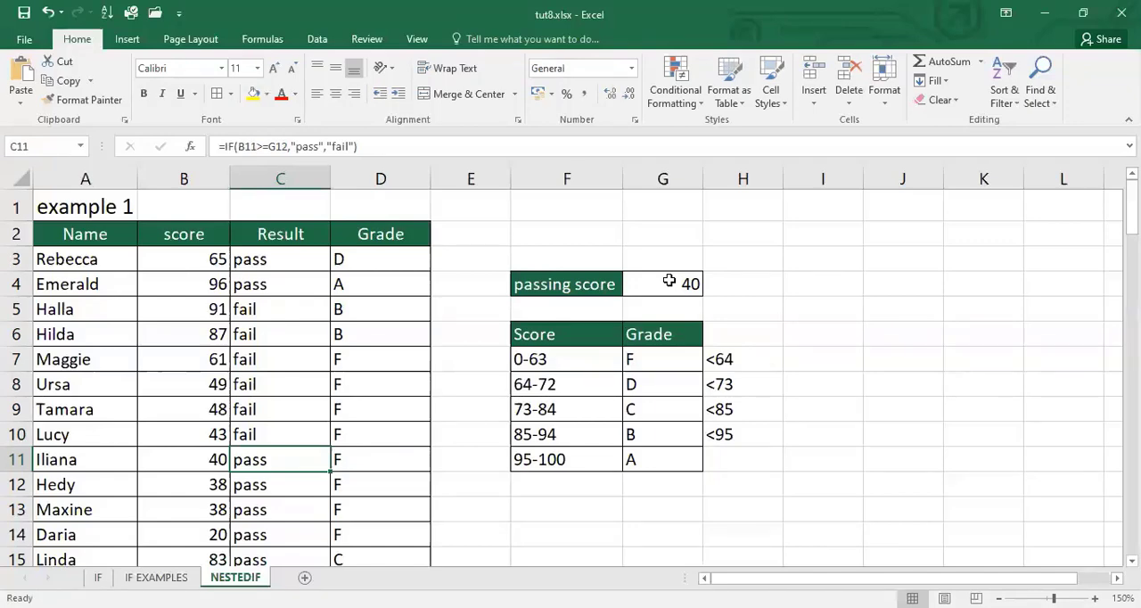
Make the passing score reference in the C3 formula absolute, so it reads =IF(B3>=$G$4,"pass","fail")
key(Up)
key(Up)
key(Up)
key(Up)
key(Up)
key(Up)
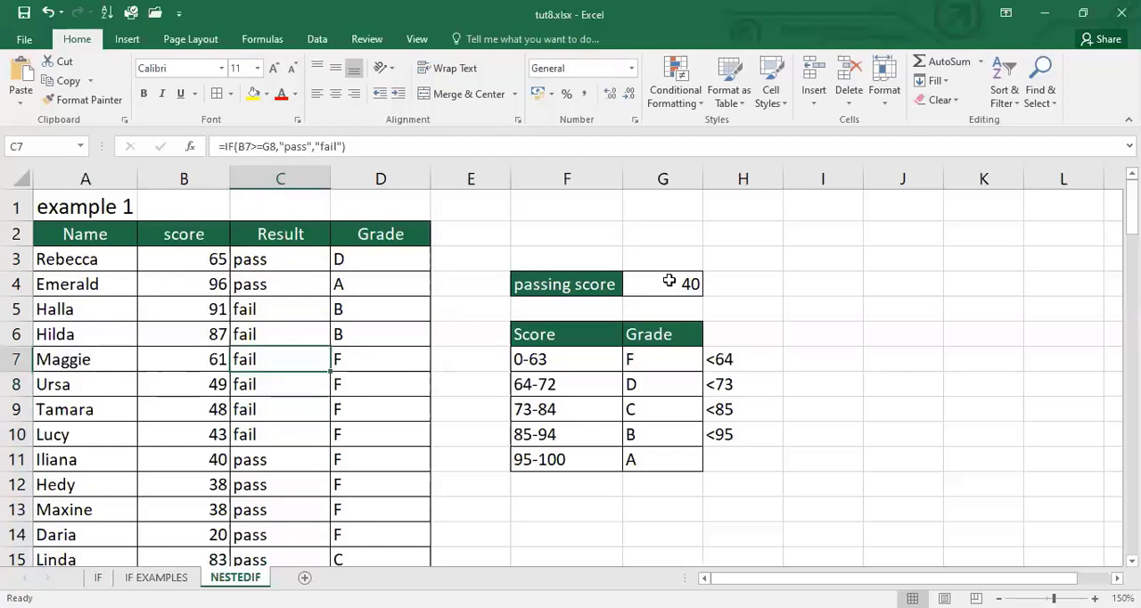
key(Up)
key(Up)
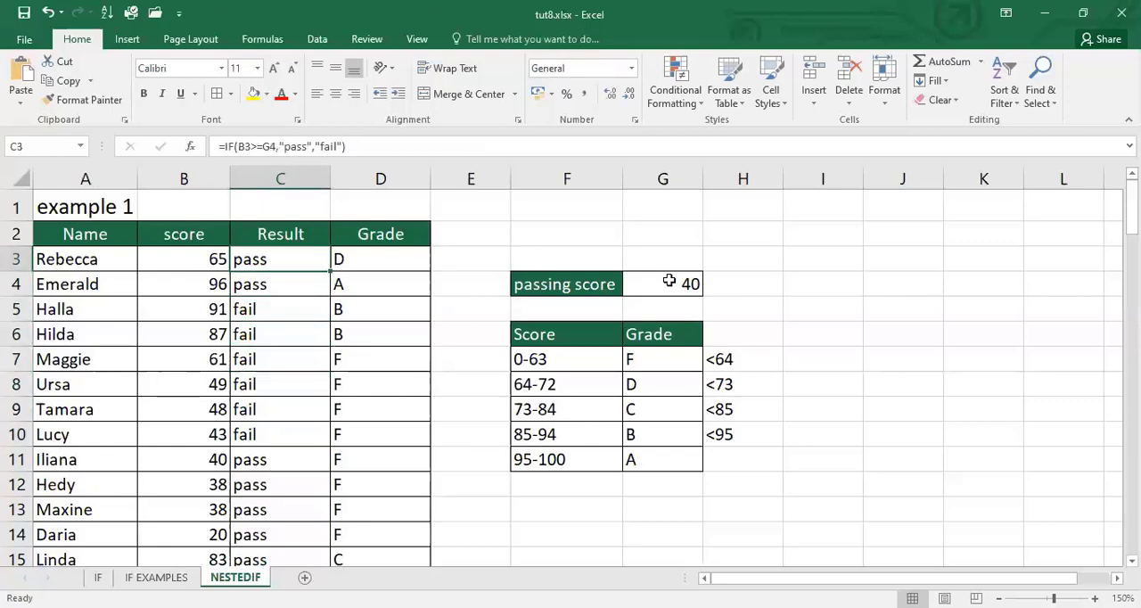
key(F2)
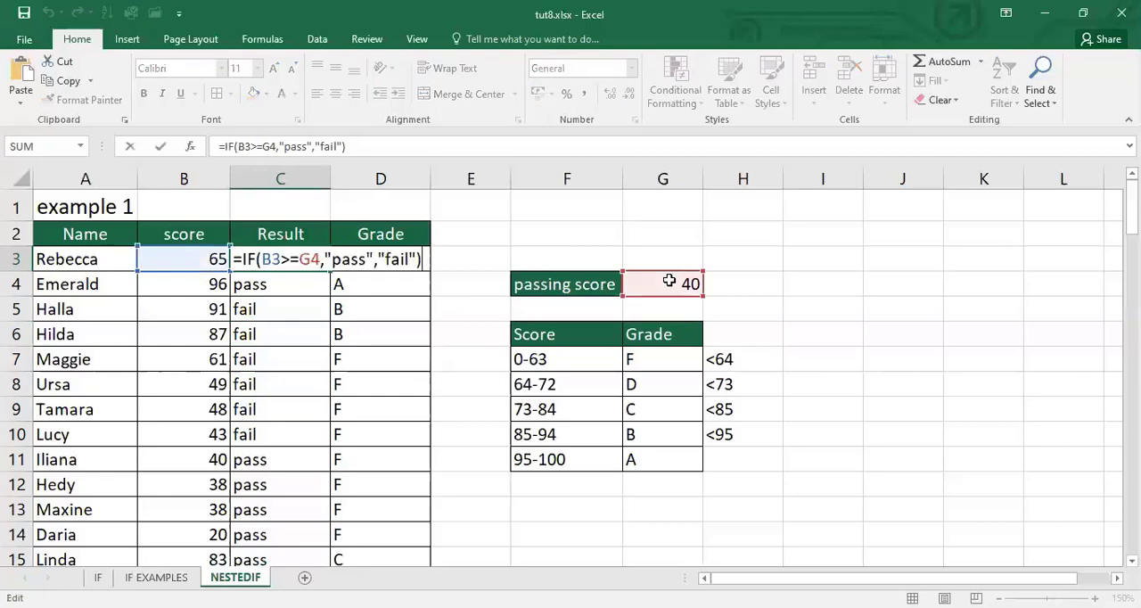
click(310, 256)
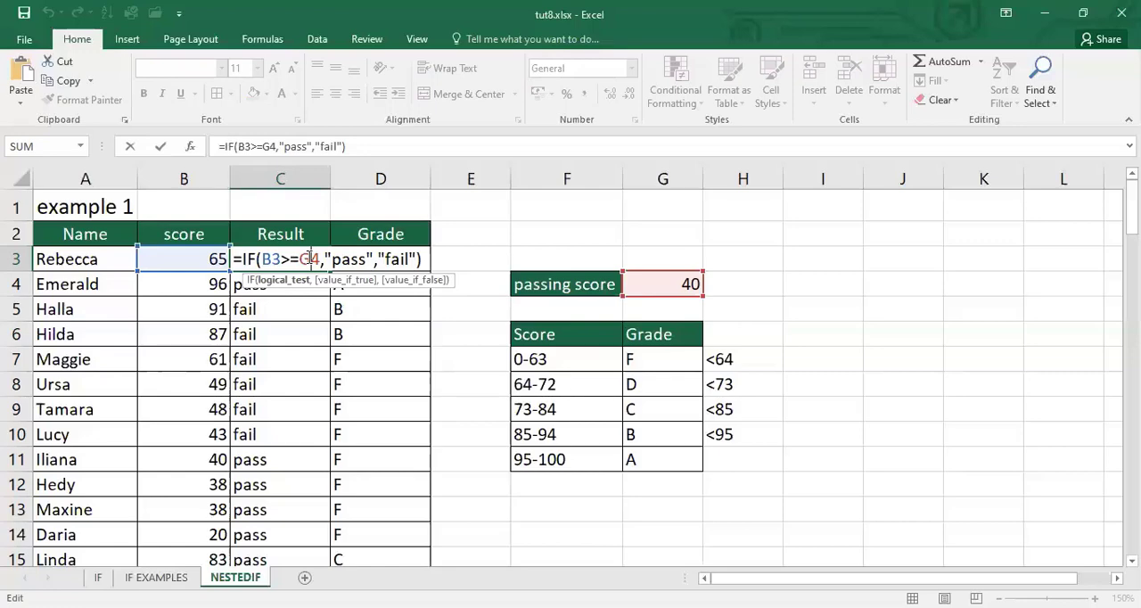
key(F4)
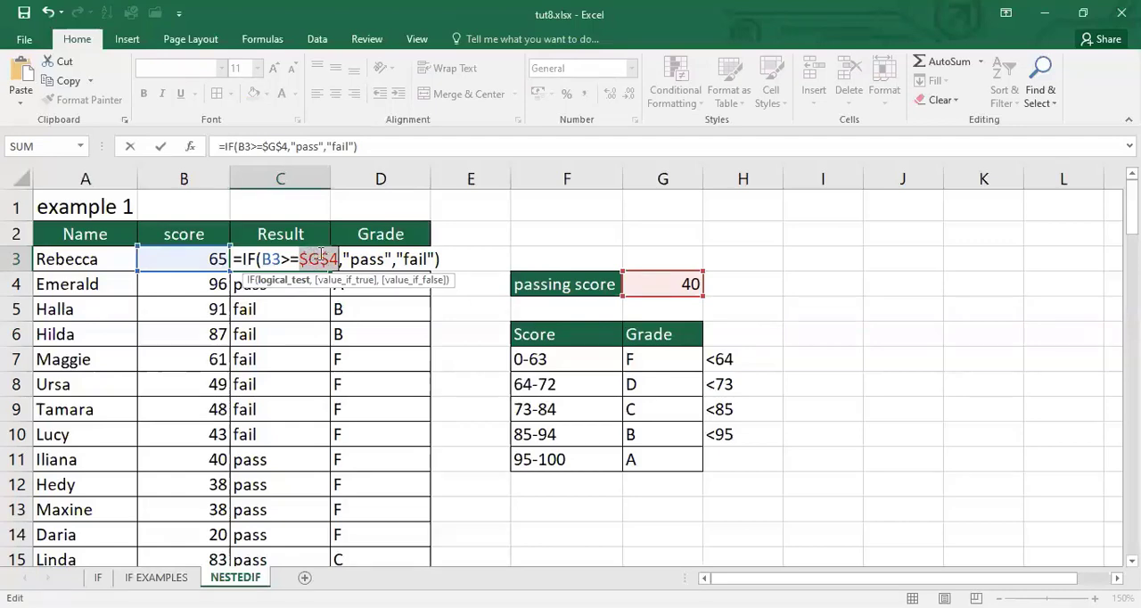
key(End)
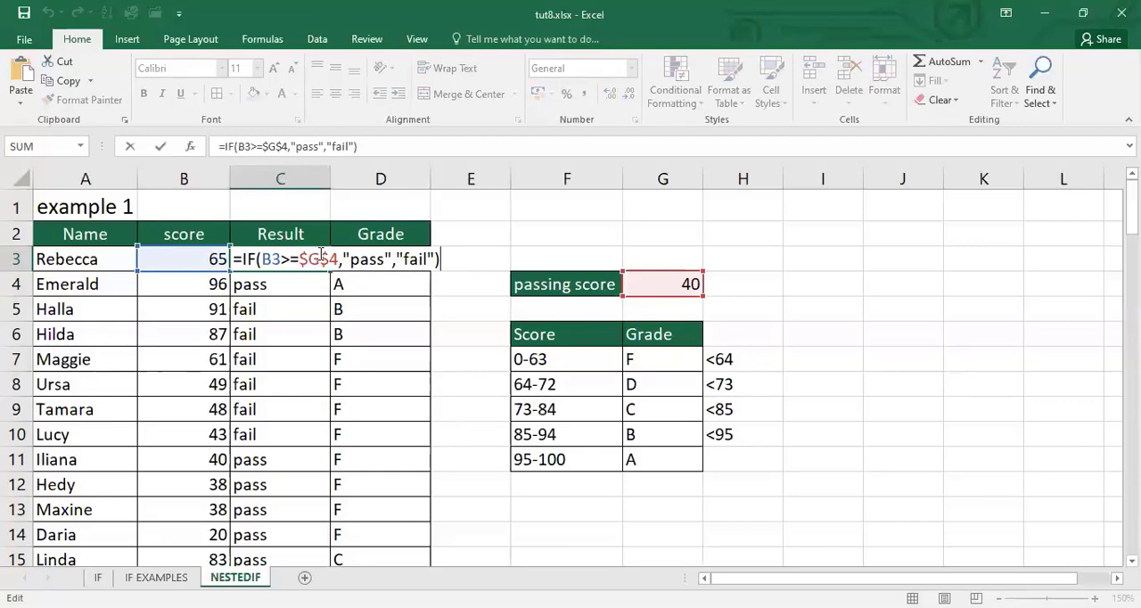
key(Return)
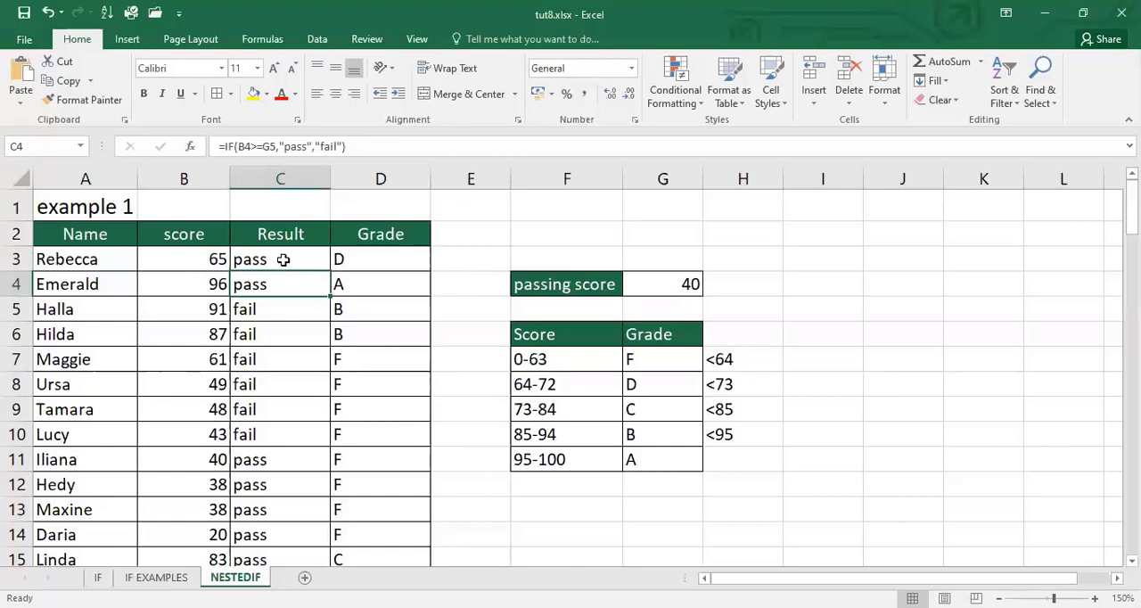
Copy the C3 formula down the whole Result column and select the first grade cell, D3
click(282, 259)
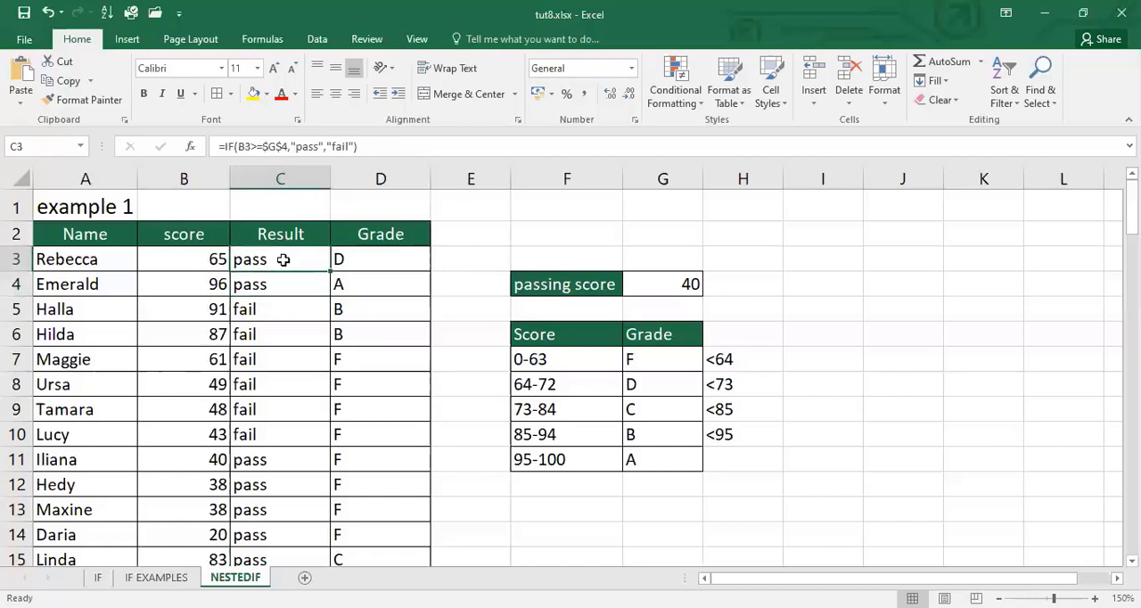
double_click(331, 271)
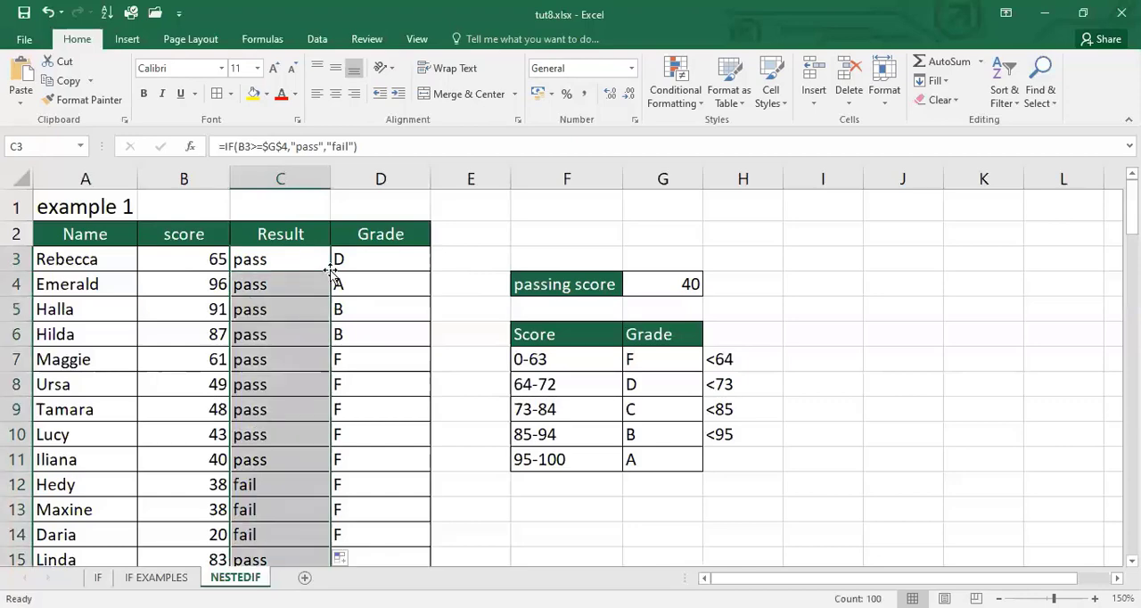
click(386, 266)
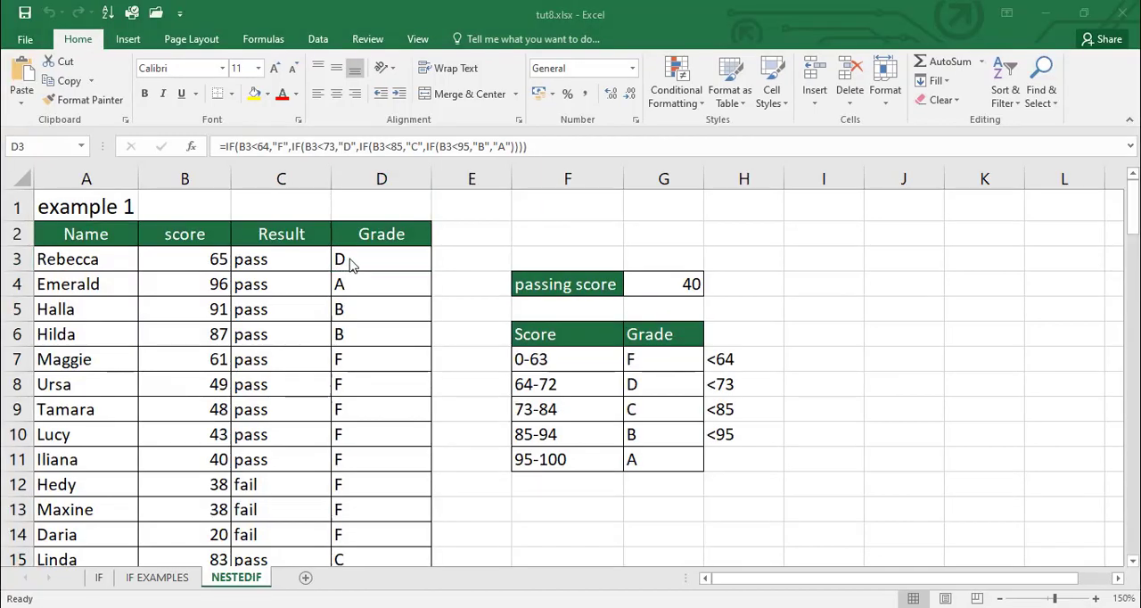
click(349, 259)
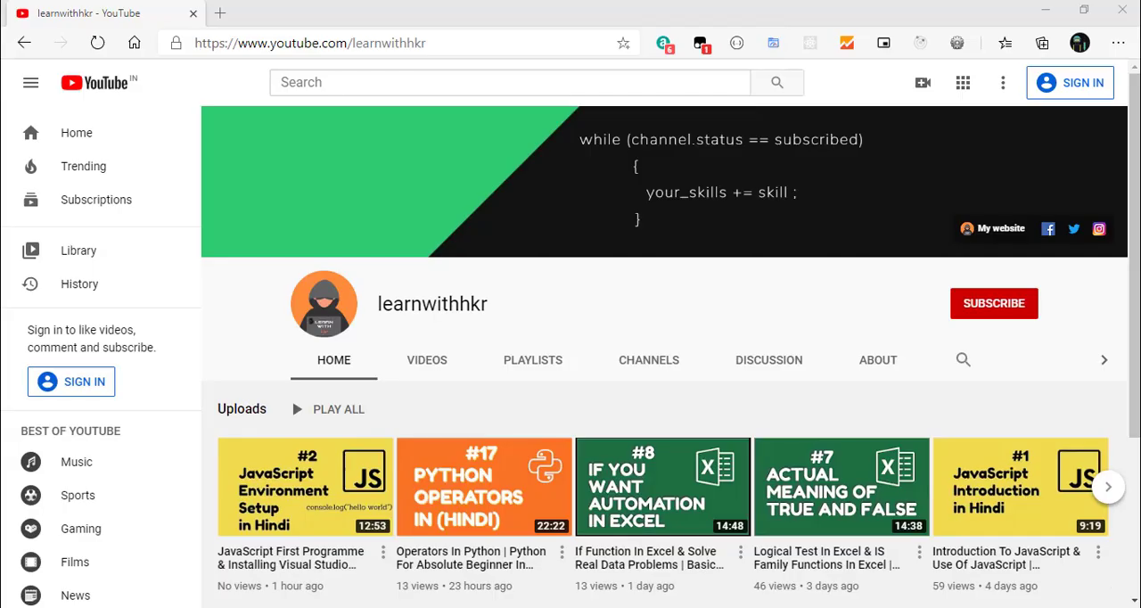
On the learnwithhkr YouTube channel, open the "Basic To Advance Excel" playlist from its playlists and pause the first video
click(519, 375)
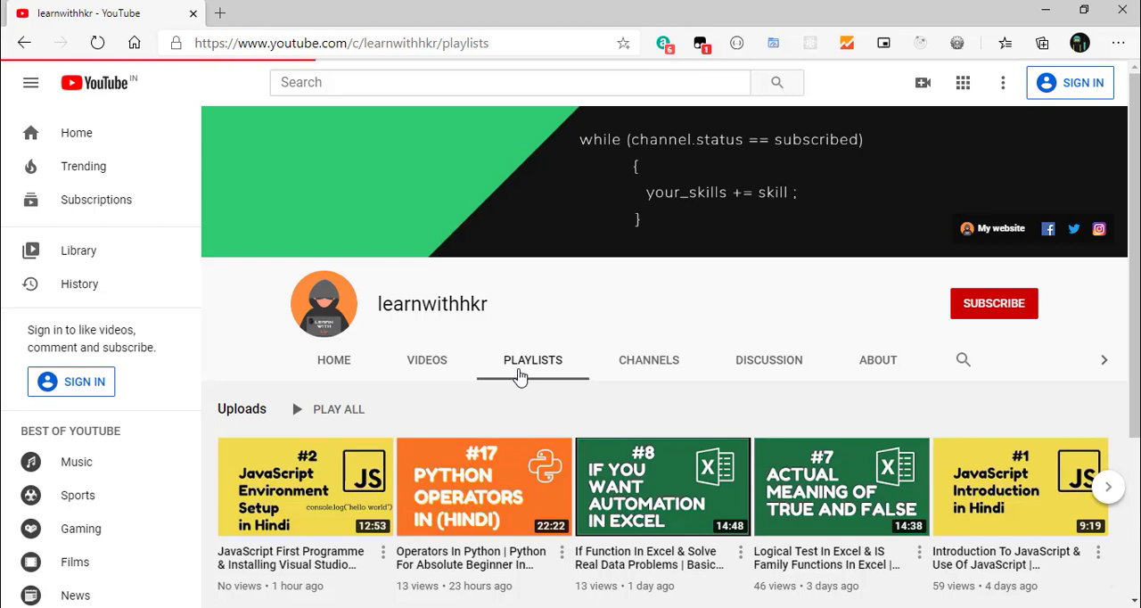
mouse_move(645, 519)
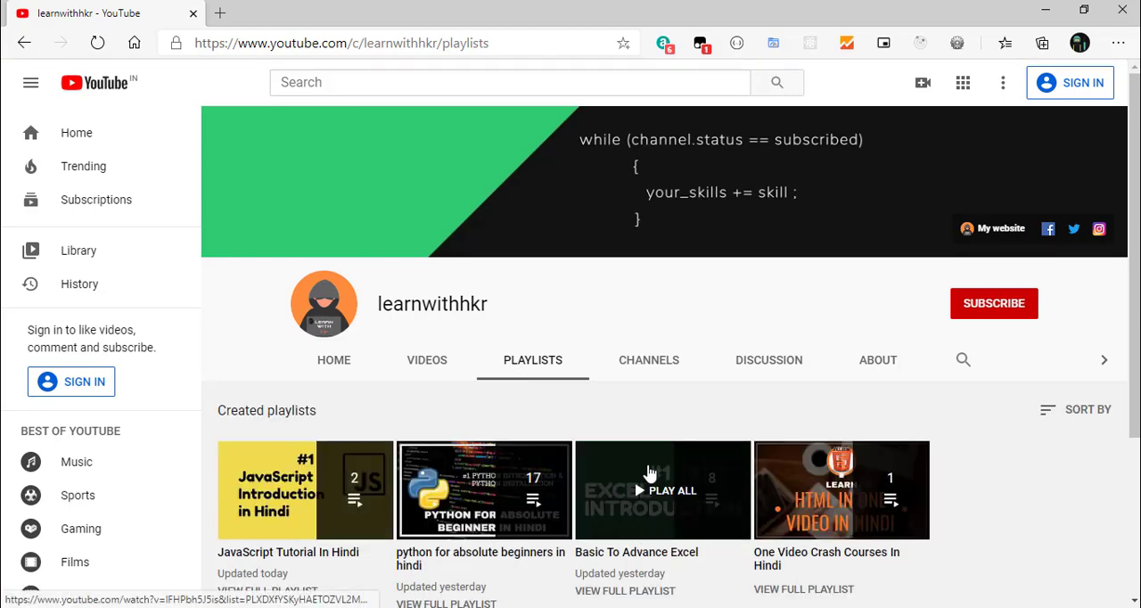
click(655, 521)
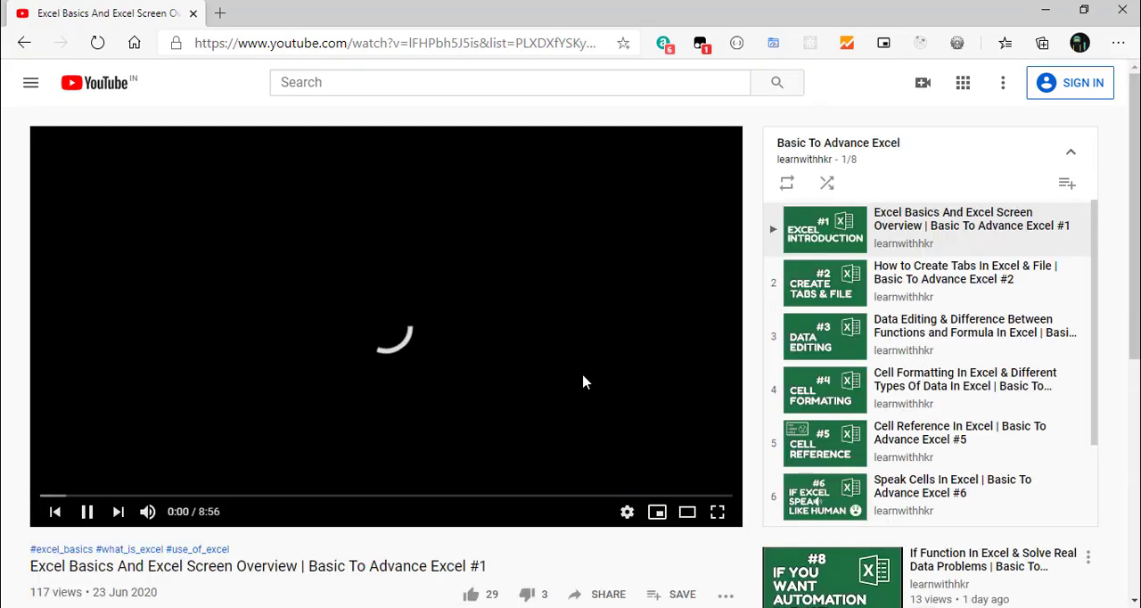
click(584, 381)
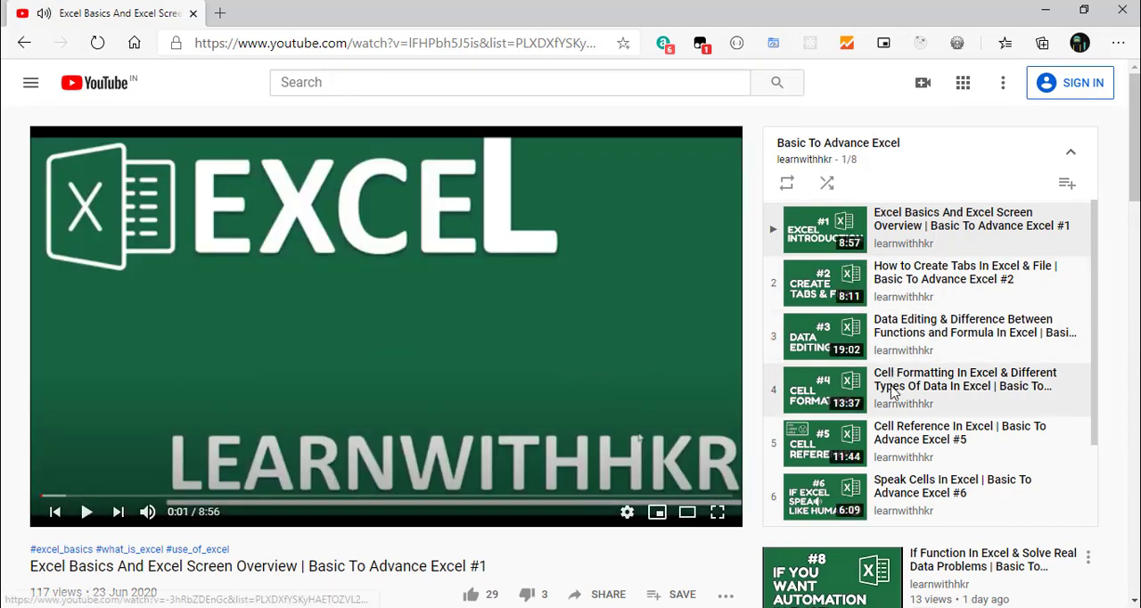
Browse the list of videos in the "Basic To Advance Excel" playlist from first to last
scroll(893, 394, down, 2)
scroll(893, 394, up, 2)
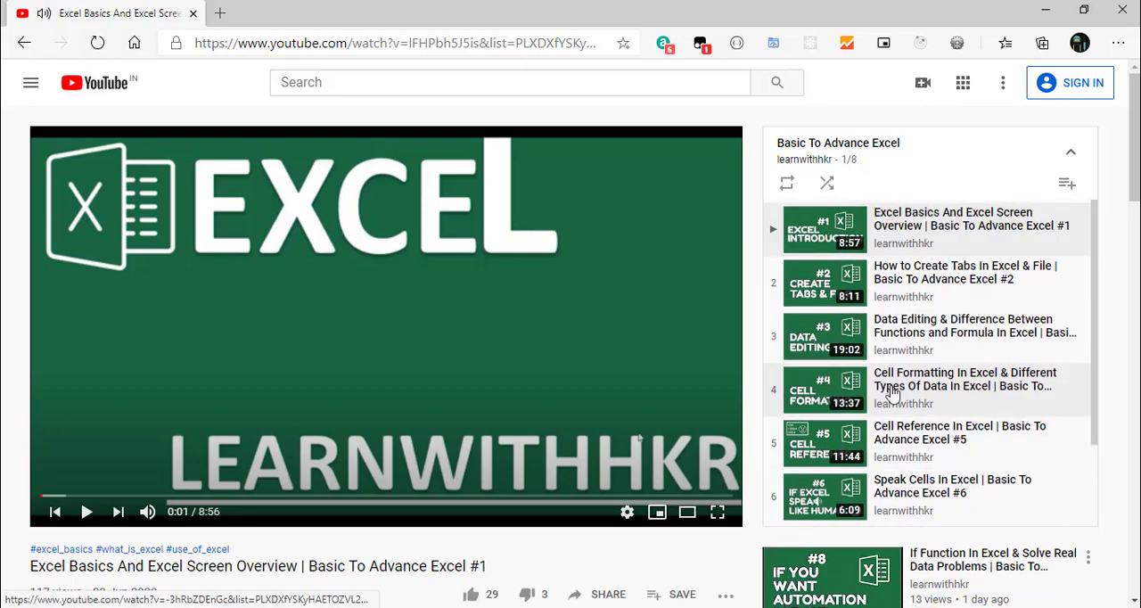
scroll(893, 394, down, 2)
scroll(893, 394, up, 2)
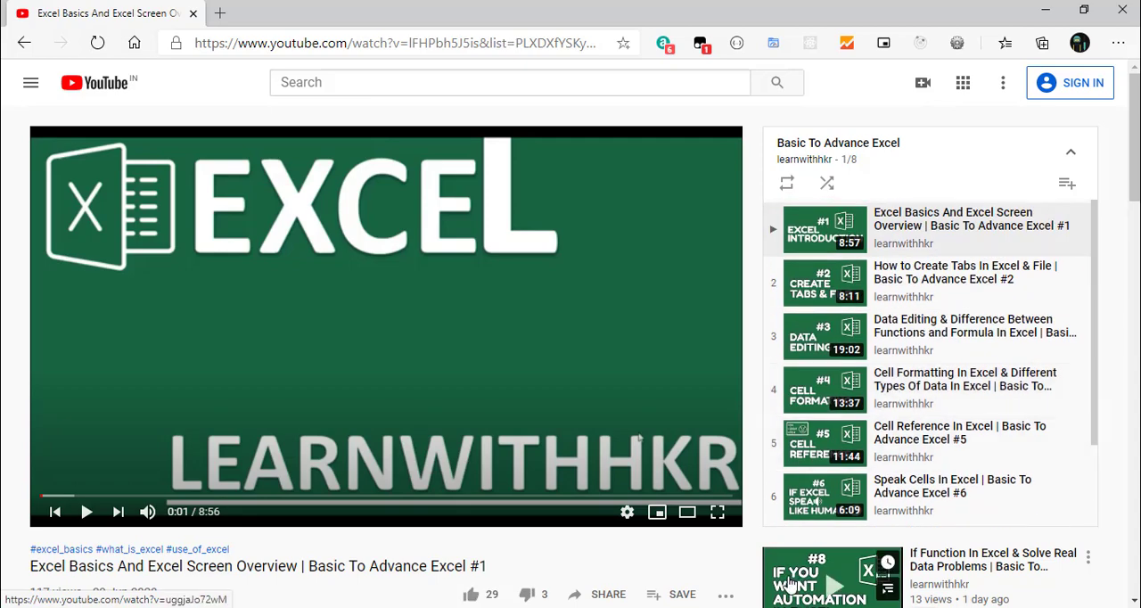
scroll(893, 394, down, 2)
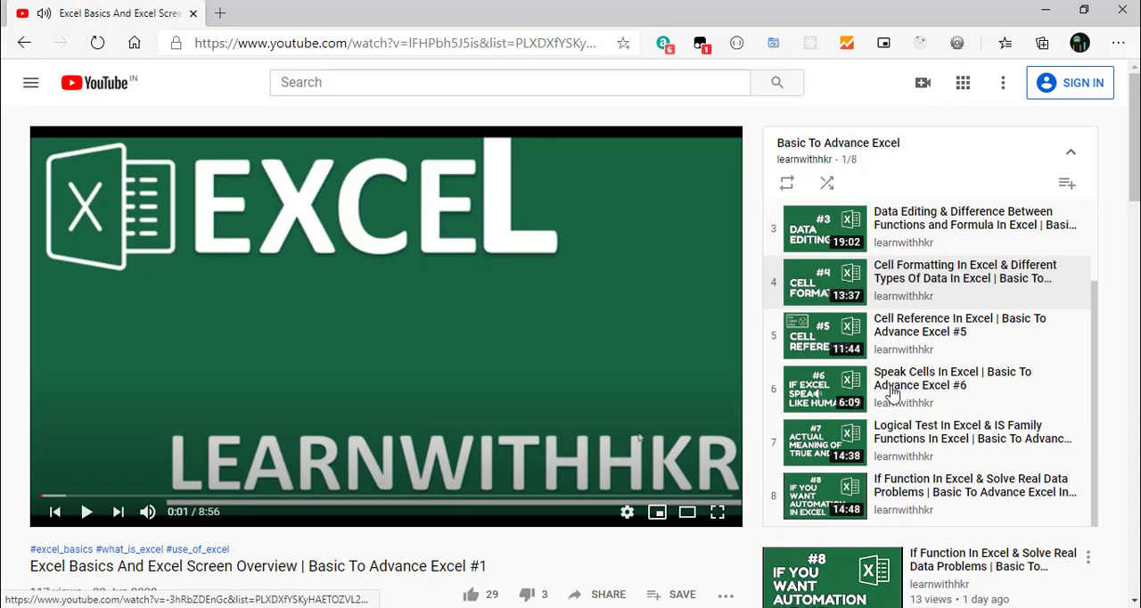
scroll(893, 394, up, 2)
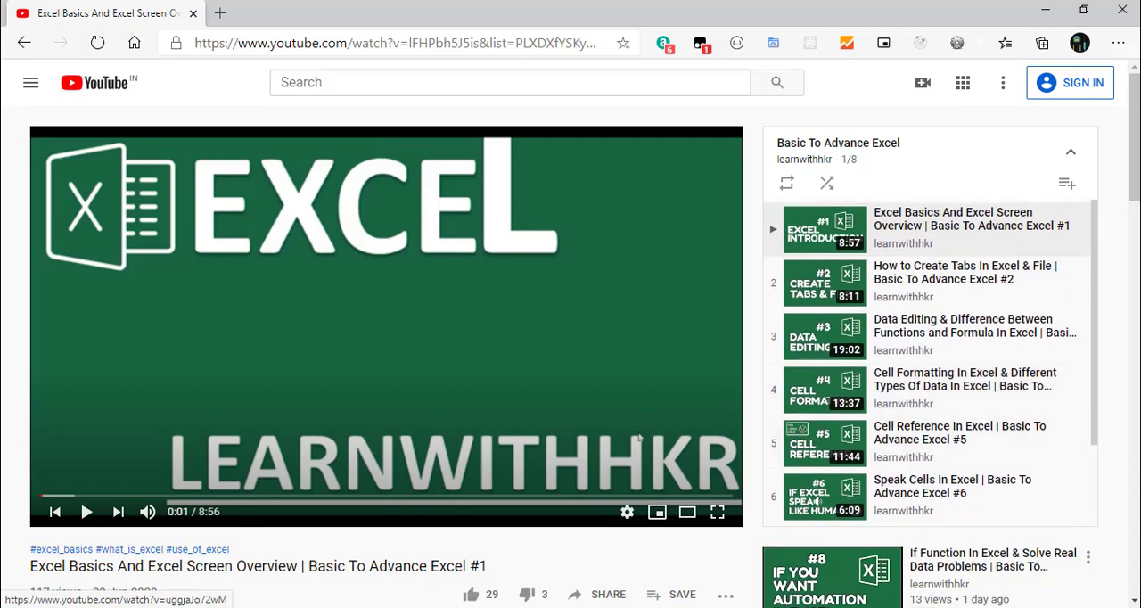
scroll(893, 394, down, 2)
scroll(894, 394, up, 2)
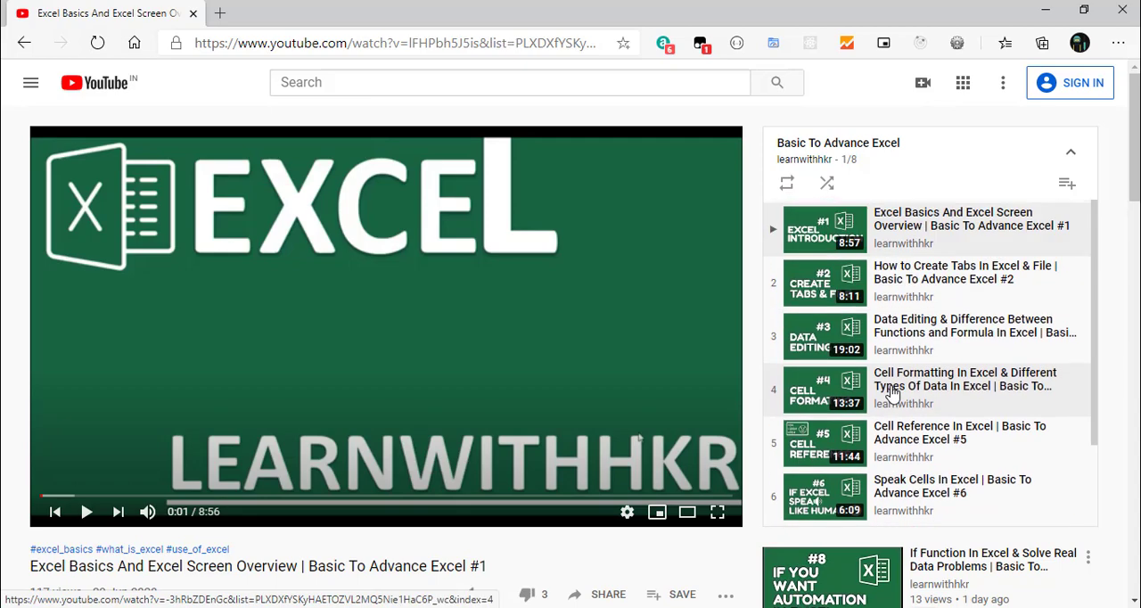
click(838, 607)
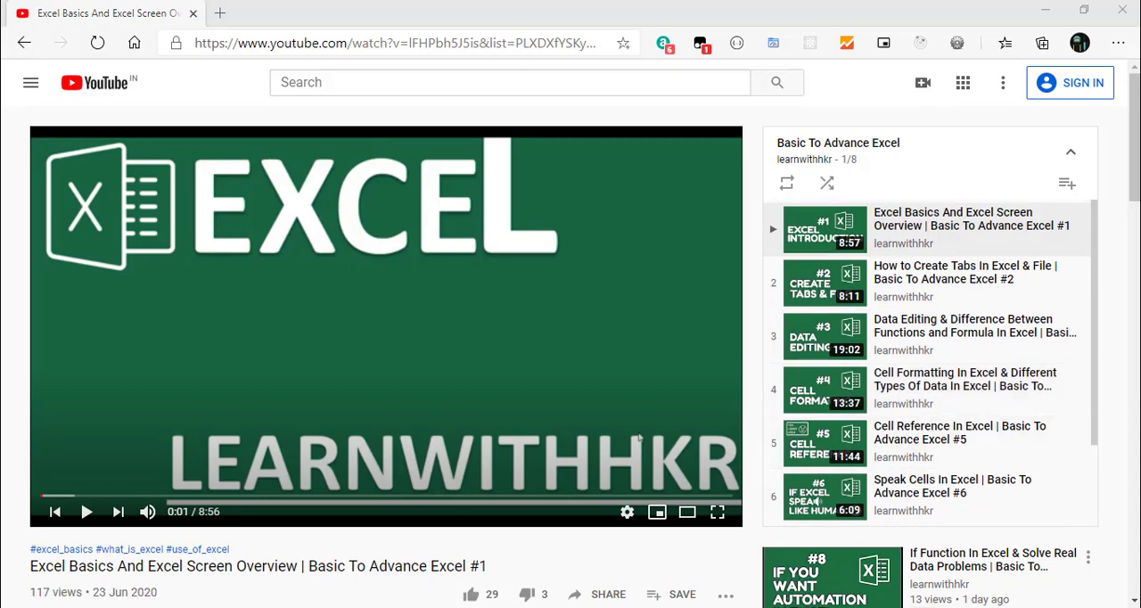
scroll(893, 394, down, 2)
scroll(893, 394, up, 2)
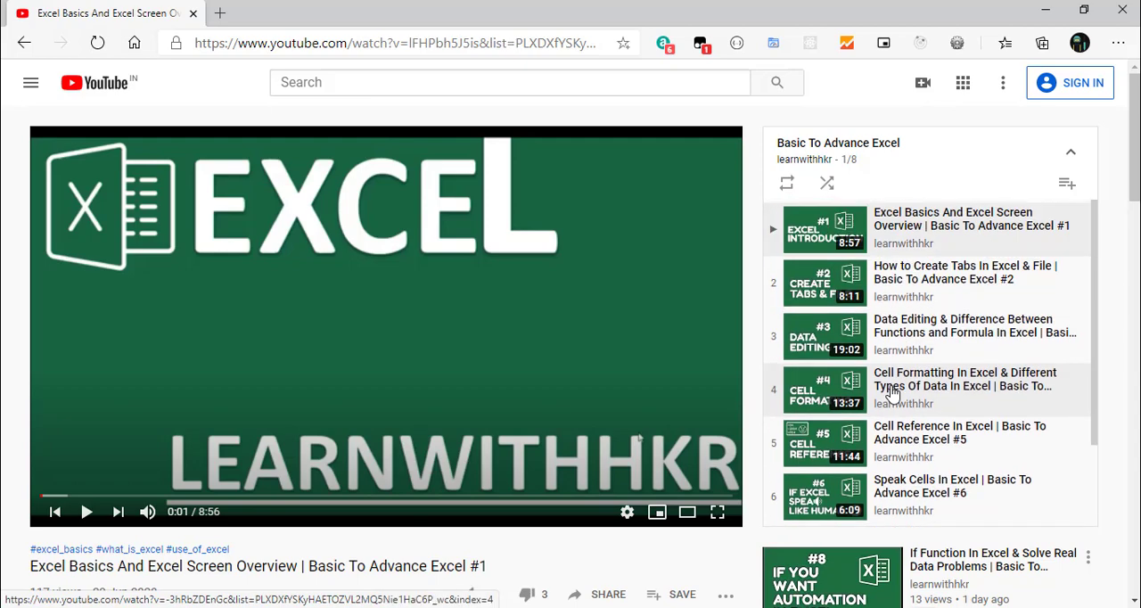